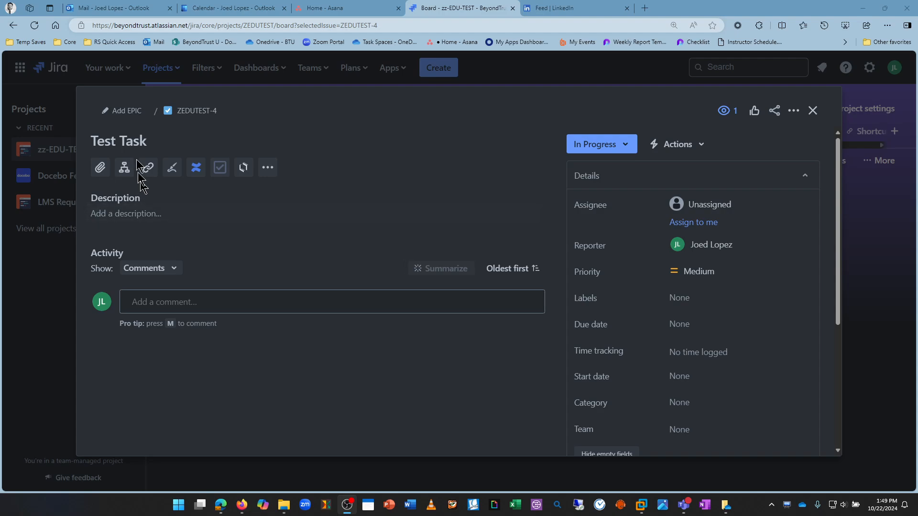
# Step: Rename the task from its title field as "Final Recording for LMS"
pyautogui.click(150, 139)
pyautogui.hotkey('ctrl', 'shift', 'Left')
pyautogui.hotkey('ctrl', 'shift', 'Left')
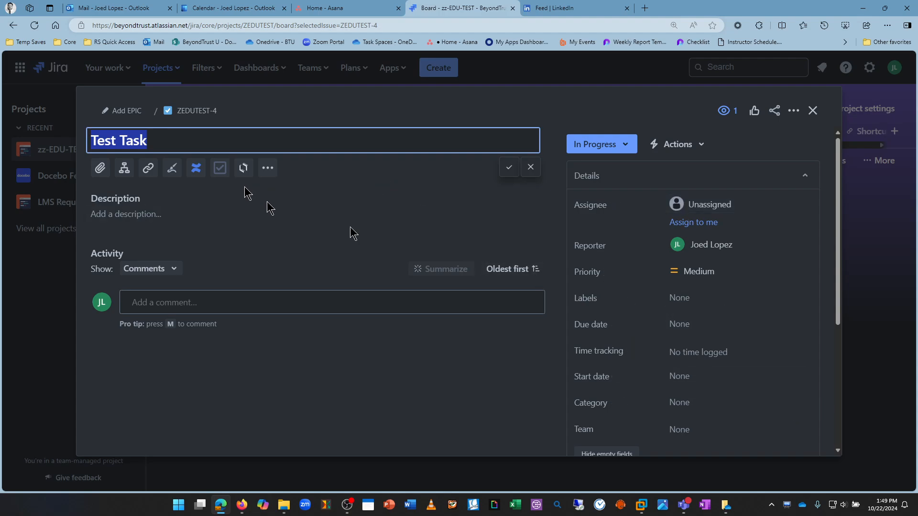
pyautogui.tripleClick(199, 141)
pyautogui.write('Finall')
pyautogui.press('BackSpace')
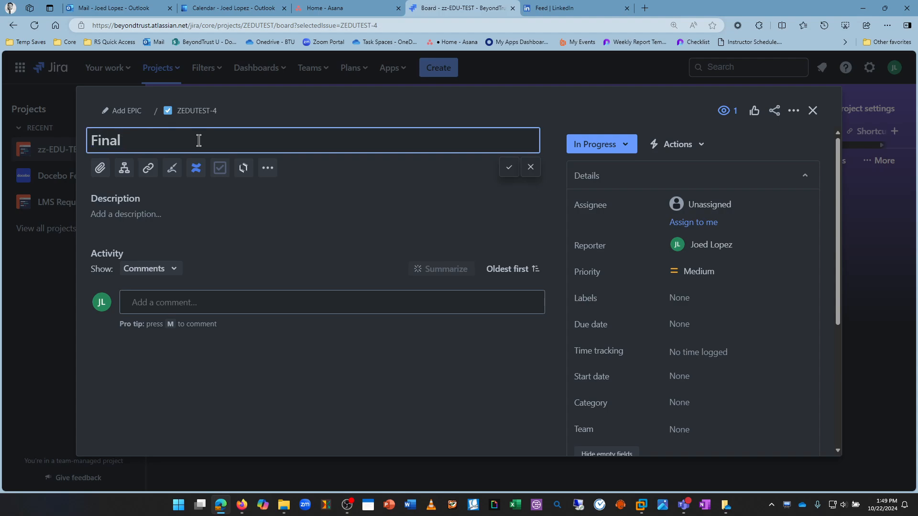
pyautogui.write('Recording for LMS ')
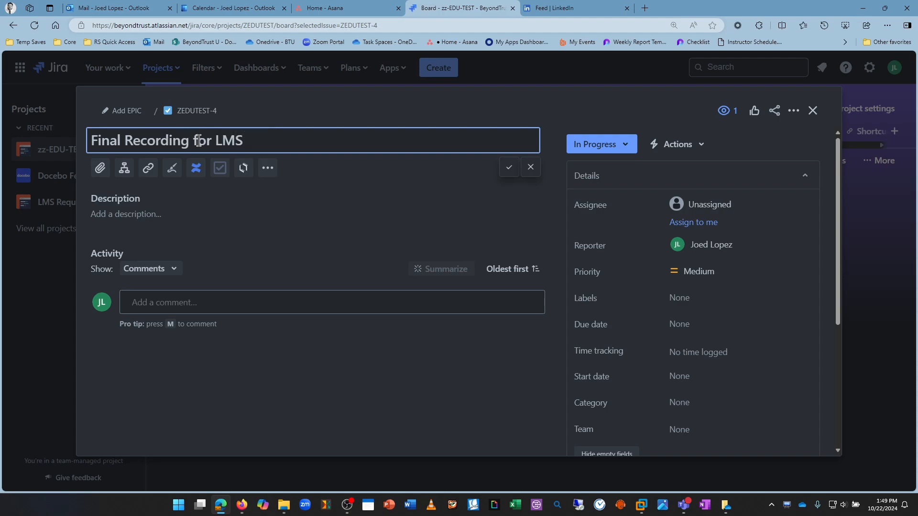
pyautogui.write('-')
pyautogui.write('[')
pyautogui.press('BackSpace')
pyautogui.press('BackSpace')
pyautogui.press('BackSpace')
pyautogui.press('BackSpace')
pyautogui.press('BackSpace')
pyautogui.click(114, 215)
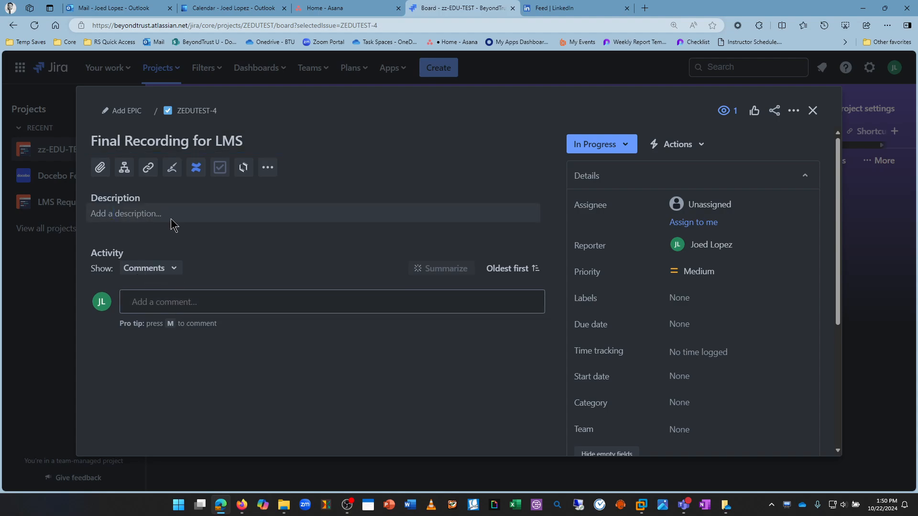
# Step: Start the task description with the heading "GOAL:" and the line "Clean recording for LMS" below it
pyautogui.click(154, 214)
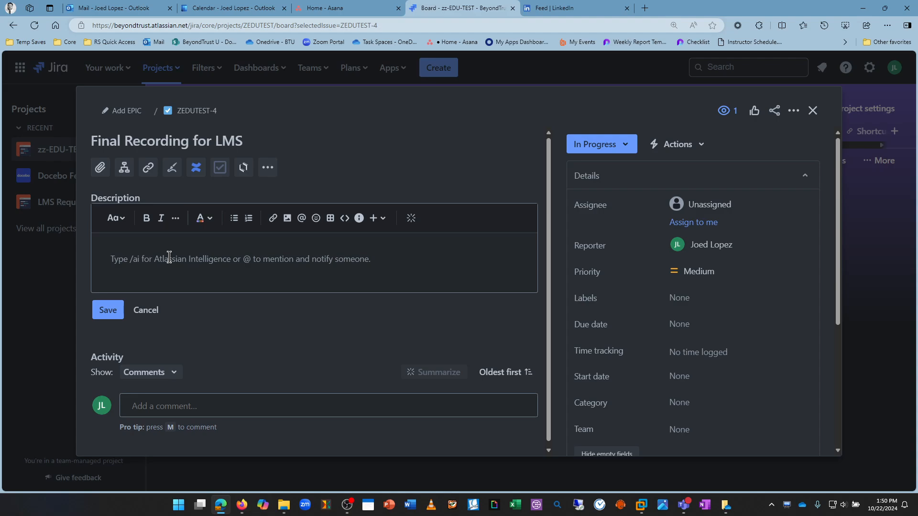
pyautogui.write('GOAL:')
pyautogui.press('Return')
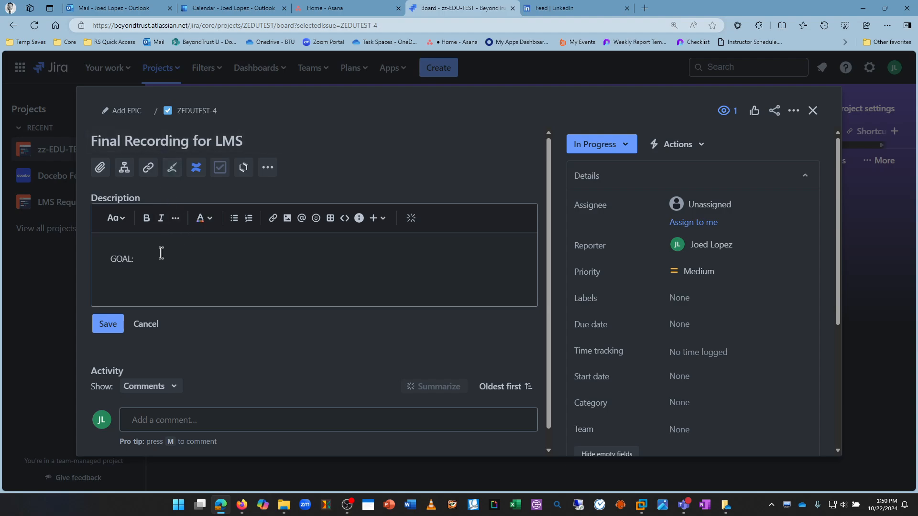
pyautogui.click(159, 148)
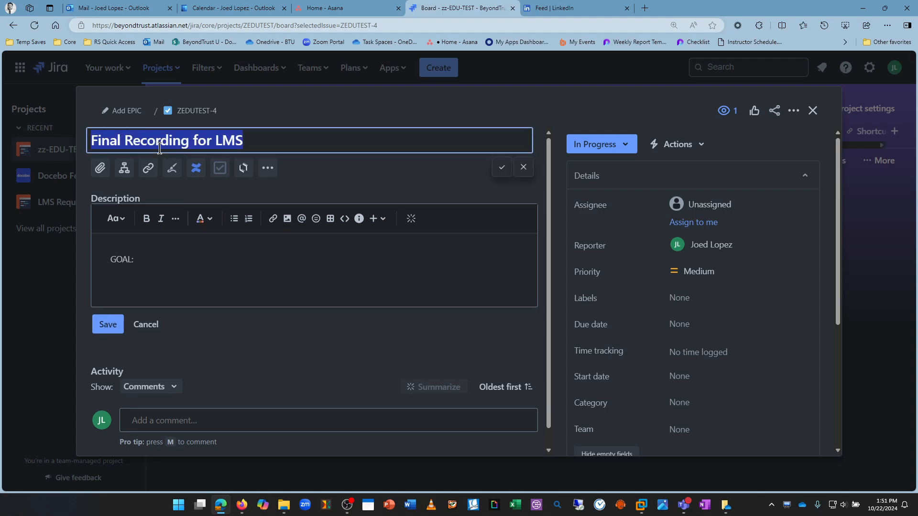
pyautogui.click(128, 279)
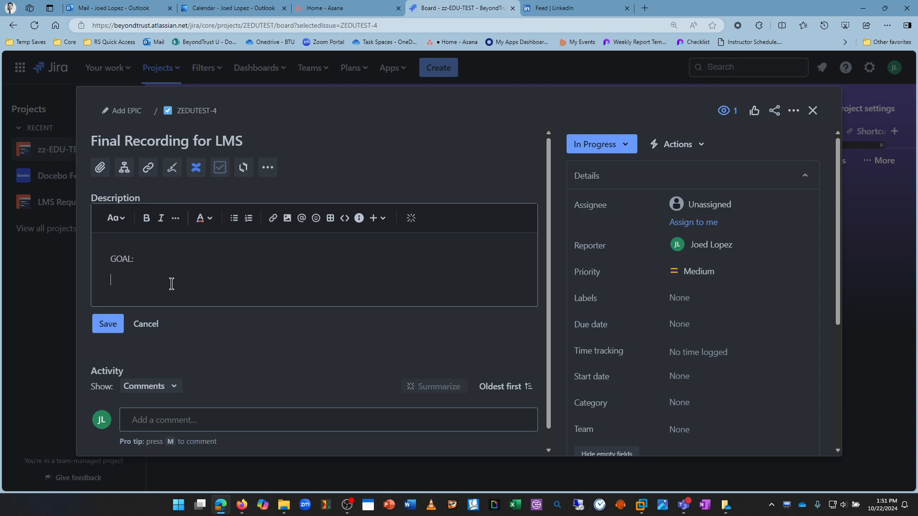
pyautogui.write('Clean recording for LMS')
pyautogui.press('Return')
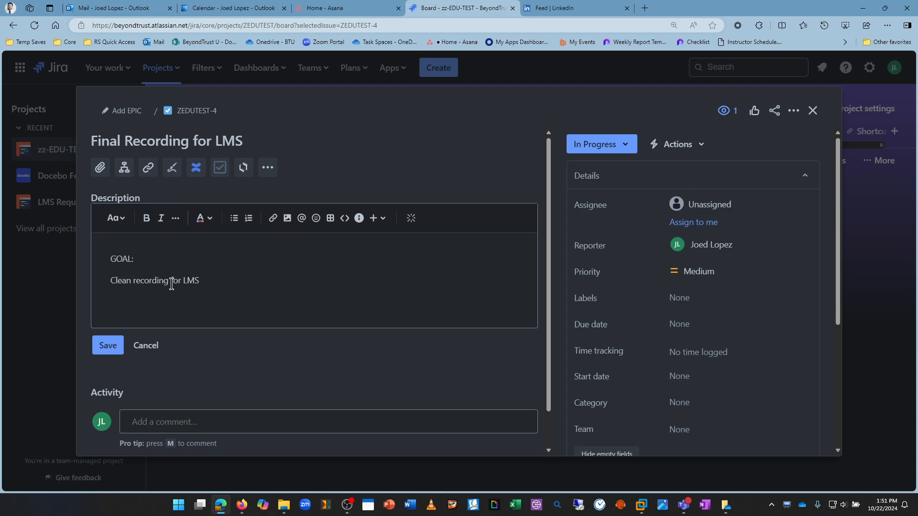
pyautogui.write('Details')
pyautogui.write(':')
pyautogui.press('BackSpace')
pyautogui.press('BackSpace')
pyautogui.press('BackSpace')
pyautogui.press('BackSpace')
pyautogui.press('BackSpace')
pyautogui.press('BackSpace')
pyautogui.press('BackSpace')
pyautogui.press('BackSpace')
pyautogui.press('BackSpace')
pyautogui.write('STEPS:')
pyautogui.press('BackSpace')
pyautogui.press('BackSpace')
pyautogui.press('BackSpace')
pyautogui.press('BackSpace')
pyautogui.press('BackSpace')
pyautogui.press('BackSpace')
pyautogui.write('NOTES TO ACCOMPLISH:')
pyautogui.press('Return')
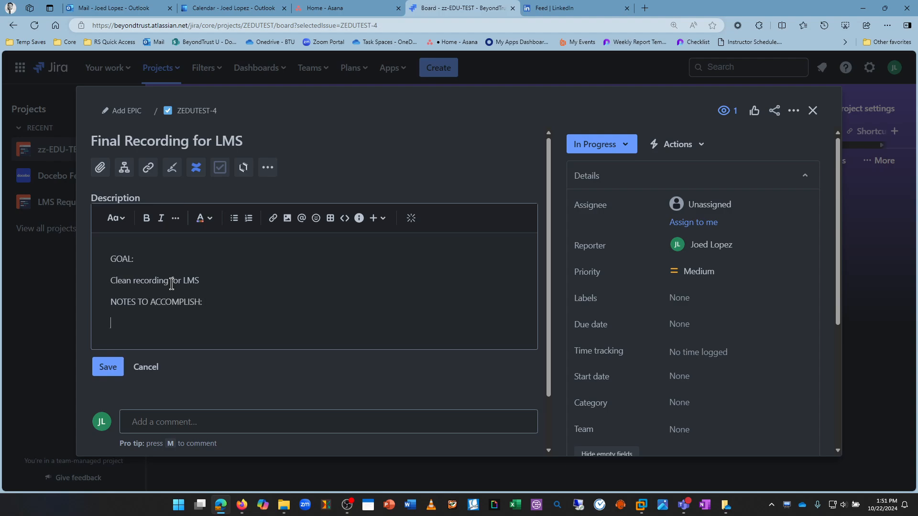
pyautogui.write('*')
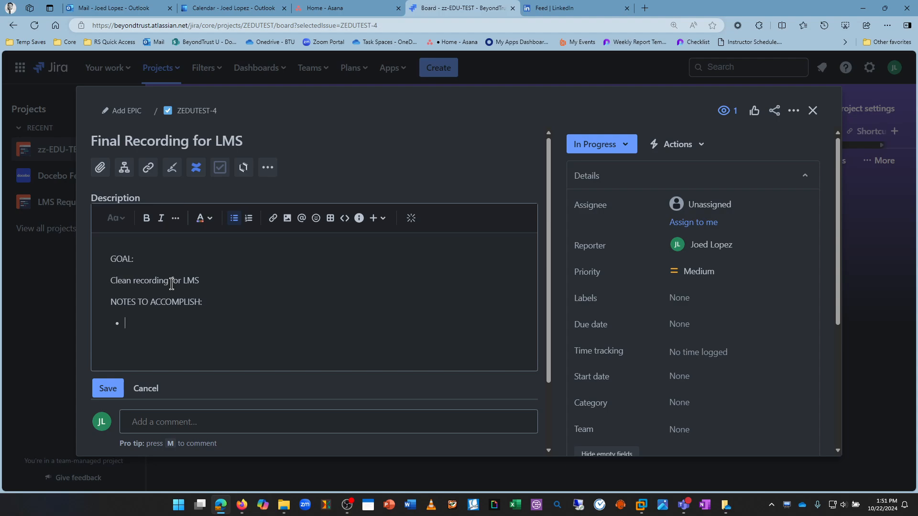
pyautogui.press('BackSpace')
pyautogui.press('BackSpace')
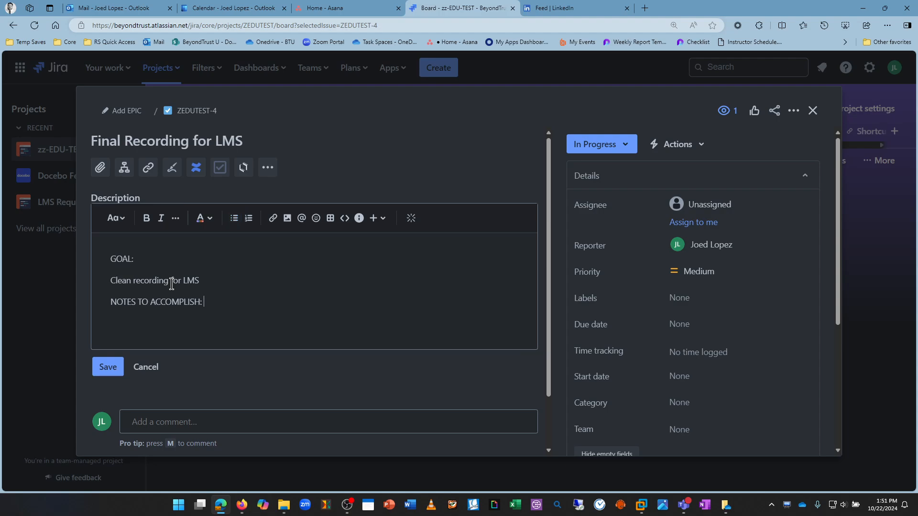
pyautogui.press('BackSpace')
pyautogui.press('BackSpace')
pyautogui.press('BackSpace')
pyautogui.press('BackSpace')
pyautogui.press('BackSpace')
pyautogui.press('BackSpace')
pyautogui.press('BackSpace')
pyautogui.press('BackSpace')
pyautogui.press('BackSpace')
pyautogui.press('BackSpace')
pyautogui.press('BackSpace')
pyautogui.press('BackSpace')
pyautogui.press('BackSpace')
pyautogui.press('BackSpace')
pyautogui.press('BackSpace')
pyautogui.press('BackSpace')
pyautogui.press('BackSpace')
pyautogui.press('BackSpace')
pyautogui.press('BackSpace')
pyautogui.press('BackSpace')
# Step: Add the heading "Parameters for Success:" below the goal line in the description, correcting the spelling of "Parameters"
pyautogui.write('Paremeters for')
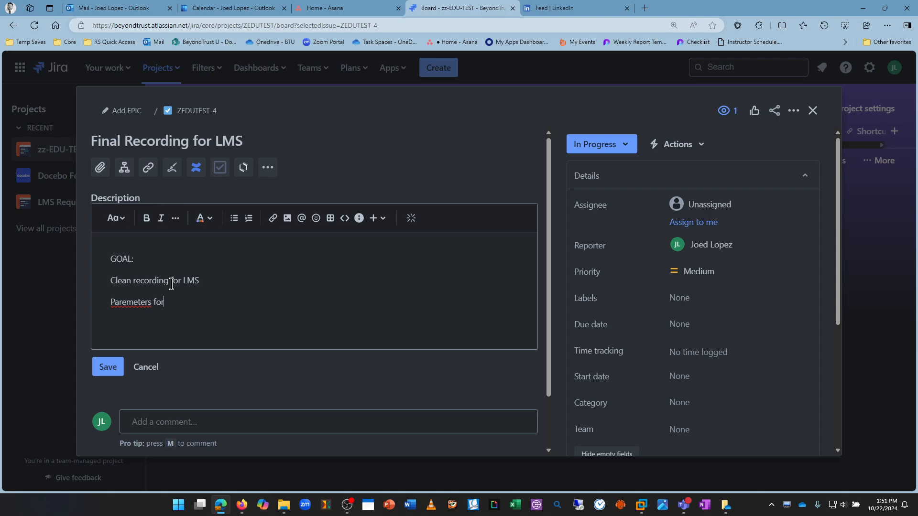
pyautogui.rightClick(118, 301)
pyautogui.moveTo(124, 308)
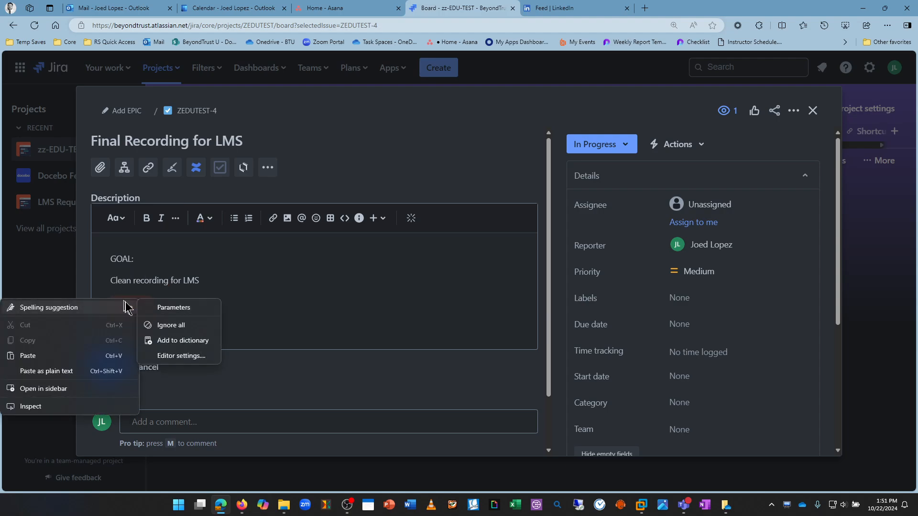
pyautogui.click(152, 311)
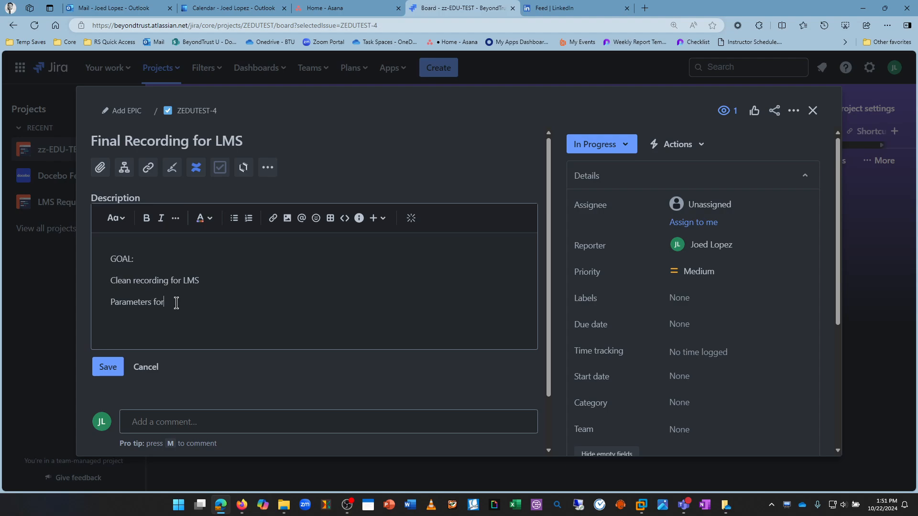
pyautogui.press('BackSpace')
pyautogui.write('Success:')
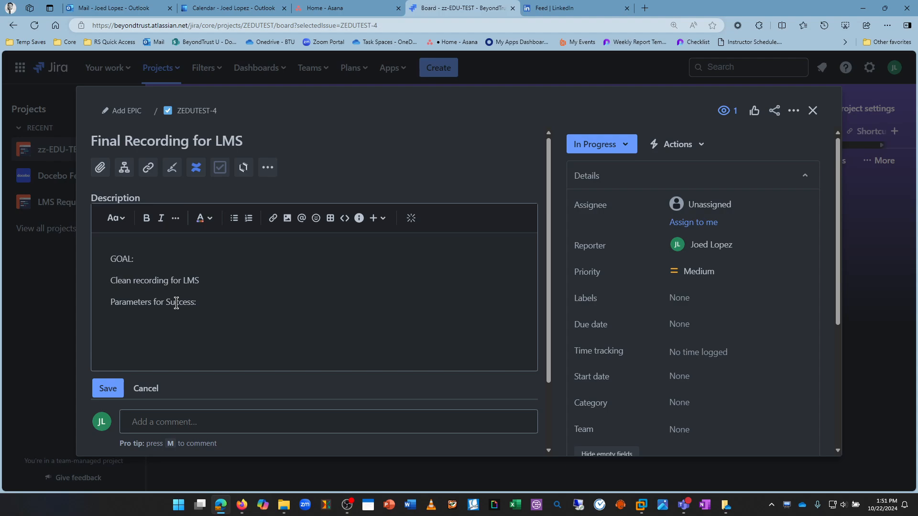
# Step: Add a bulleted list with "detail 1" and "detail 2" under the Parameters for Success heading and end the list
pyautogui.write('- ')
pyautogui.write('detail 1')
pyautogui.press('Return')
pyautogui.write('deail 2')
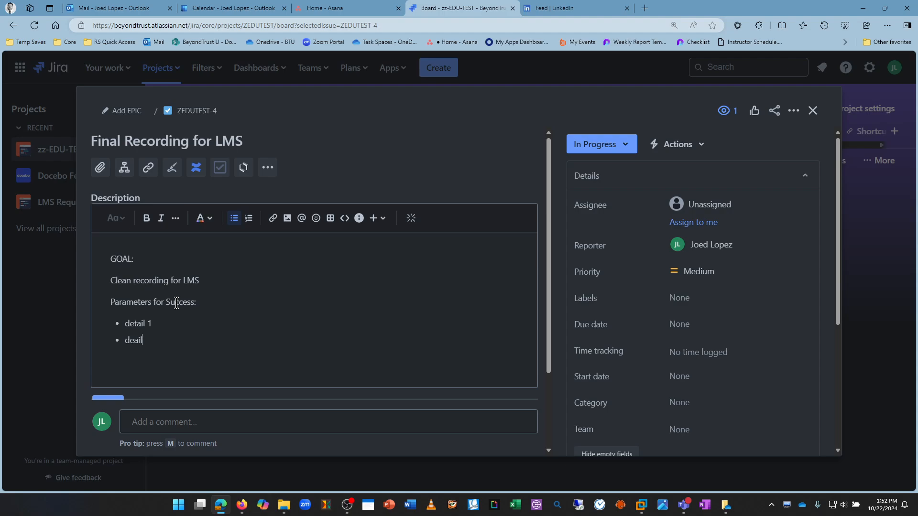
pyautogui.press('BackSpace')
pyautogui.press('BackSpace')
pyautogui.press('BackSpace')
pyautogui.press('BackSpace')
pyautogui.press('BackSpace')
pyautogui.write('tails')
pyautogui.press('BackSpace')
pyautogui.press('BackSpace')
pyautogui.write('2')
pyautogui.press('Return')
pyautogui.press('Return')
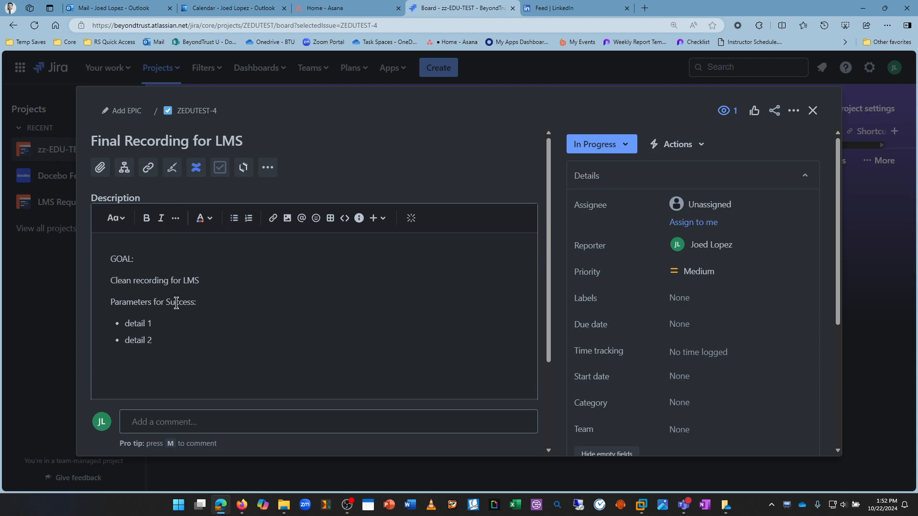
# Step: Add an "Assets:" heading with "LINK HERE;" below it, and append "- (LINK HERE: _____)" to the detail 1 bullet
pyautogui.write('AS')
pyautogui.write('ssets:')
pyautogui.press('Up')
pyautogui.press('Up')
pyautogui.press('End')
pyautogui.write('- (LINK HERE: _____)')
pyautogui.press('Down')
pyautogui.press('Down')
pyautogui.write('LINK HERE:')
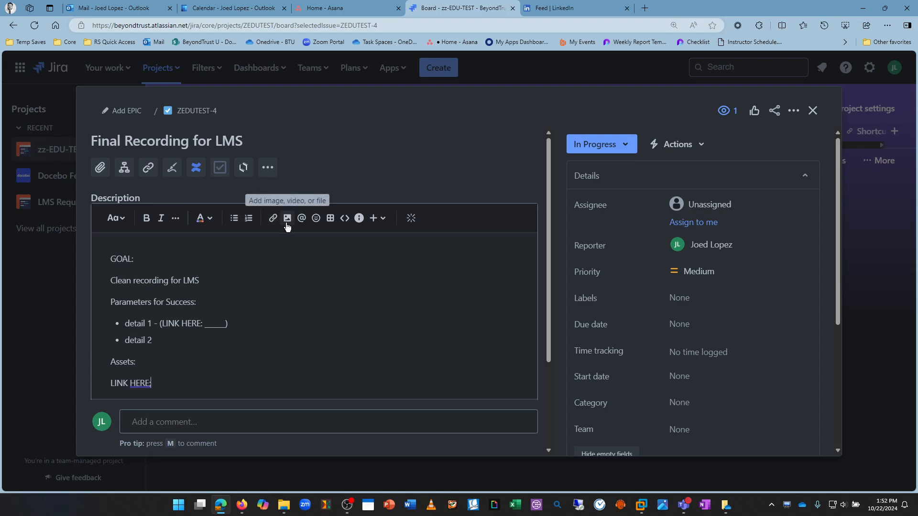
pyautogui.click(384, 219)
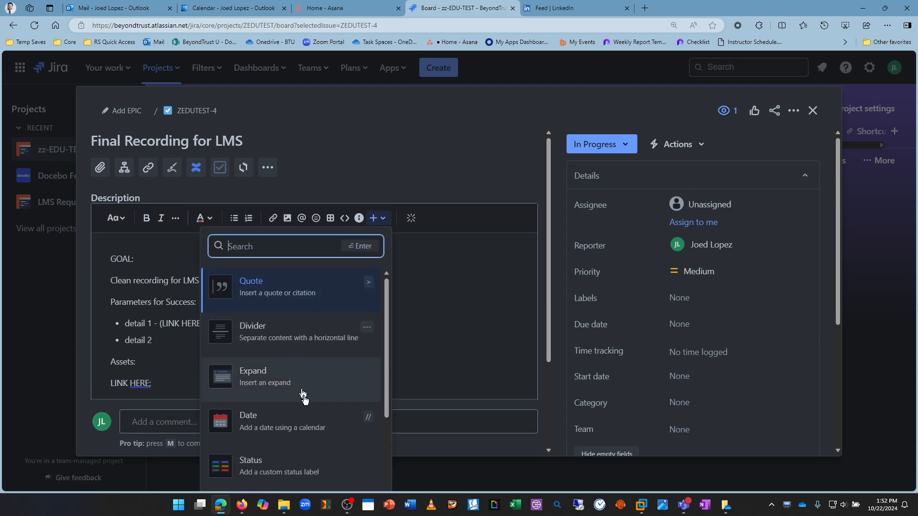
pyautogui.scroll(-4, 307, 425)
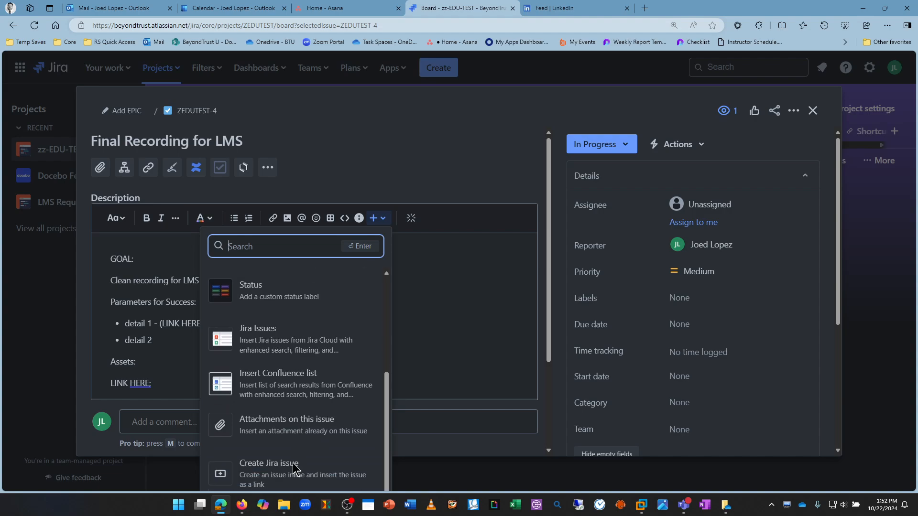
pyautogui.scroll(3, 297, 436)
pyautogui.click(416, 338)
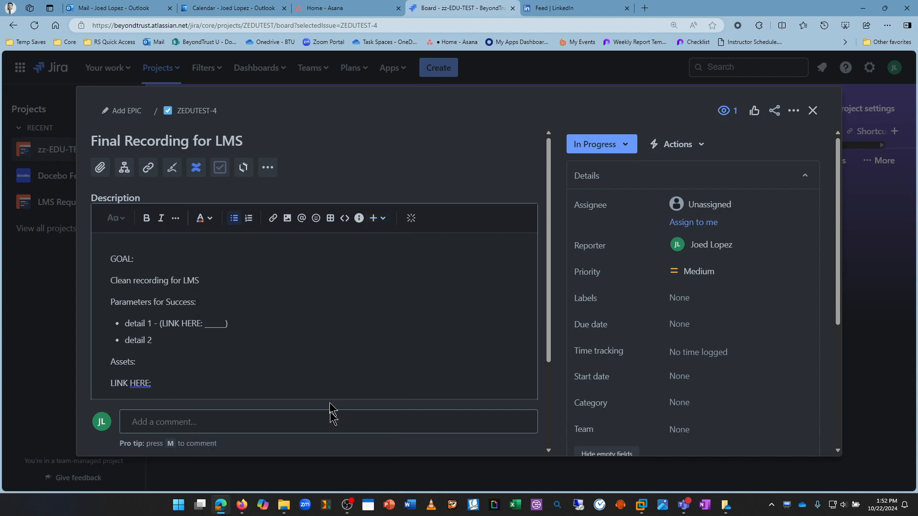
# Step: Review the Goal, Parameters for Success and Assets sections of the drafted description
pyautogui.click(164, 381)
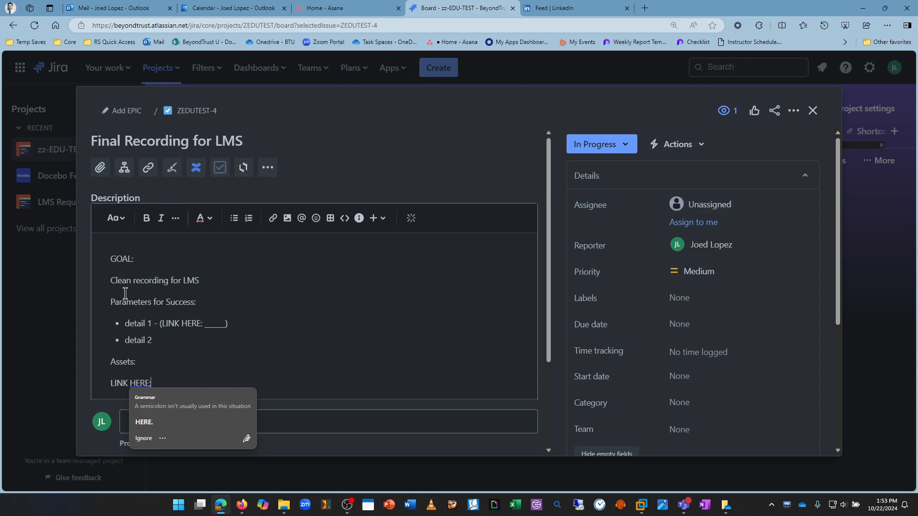
pyautogui.click(113, 284)
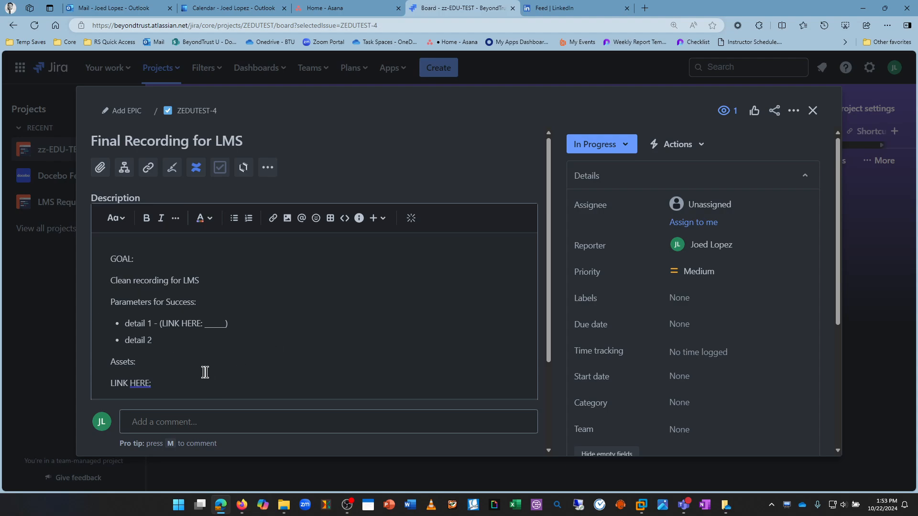
pyautogui.scroll(-2, 225, 351)
pyautogui.scroll(1, 206, 206)
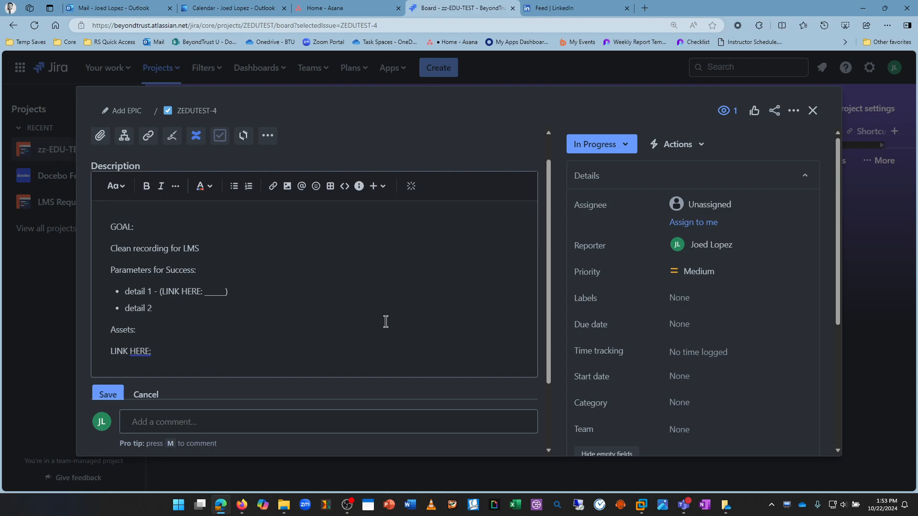
pyautogui.scroll(1, 382, 315)
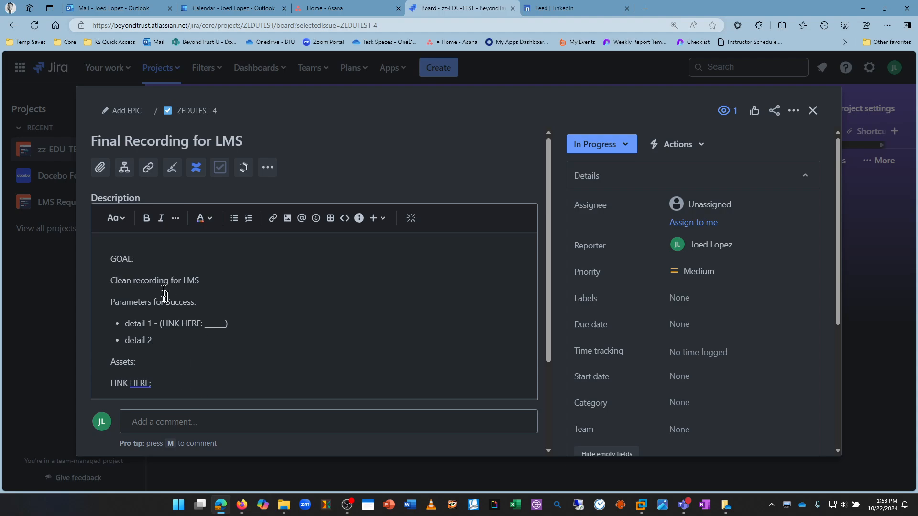
pyautogui.tripleClick(126, 259)
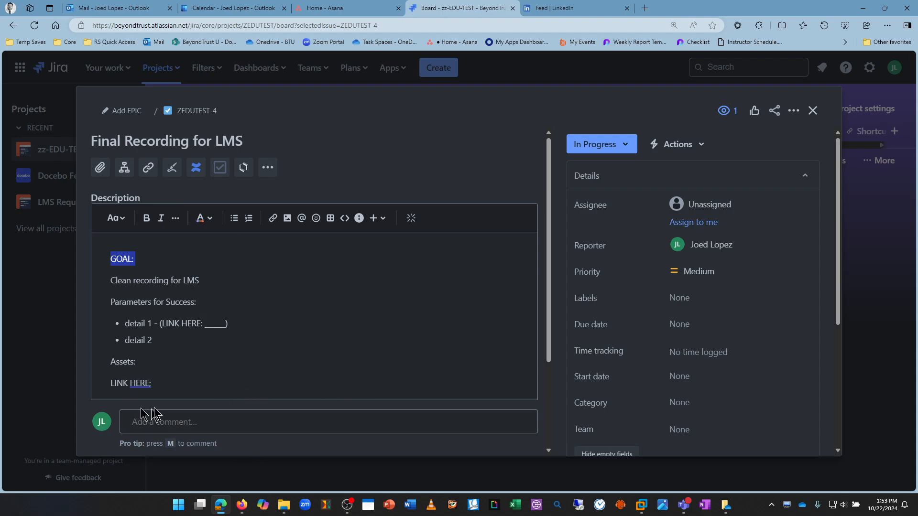
pyautogui.tripleClick(156, 293)
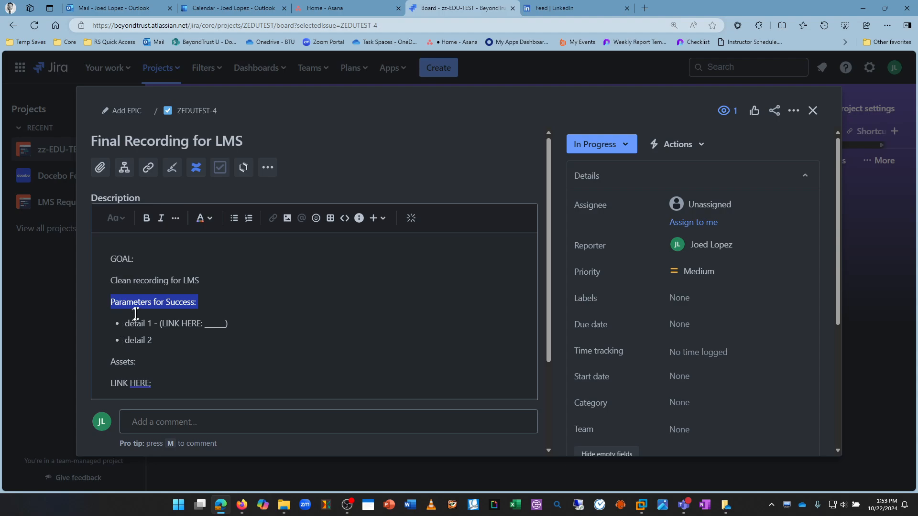
pyautogui.click(153, 312)
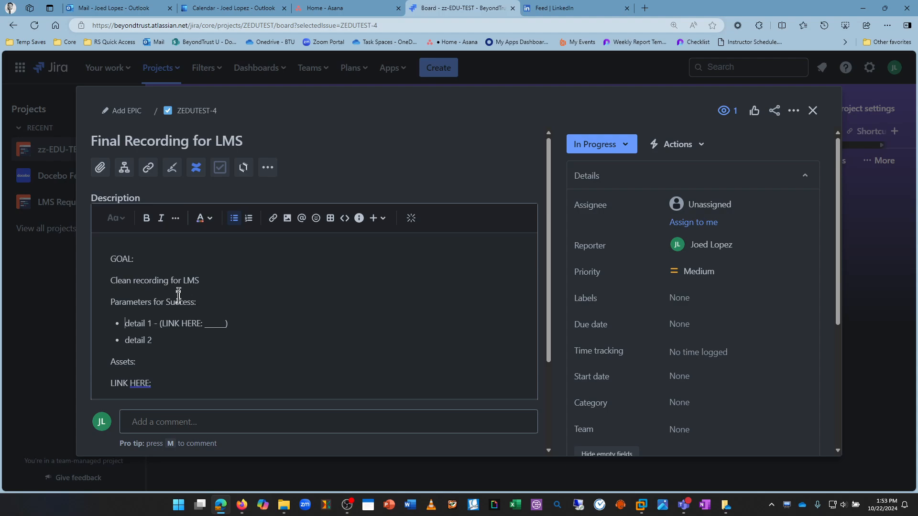
pyautogui.scroll(-2, 167, 354)
pyautogui.scroll(2, 178, 361)
pyautogui.moveTo(152, 383); pyautogui.dragTo(112, 360)
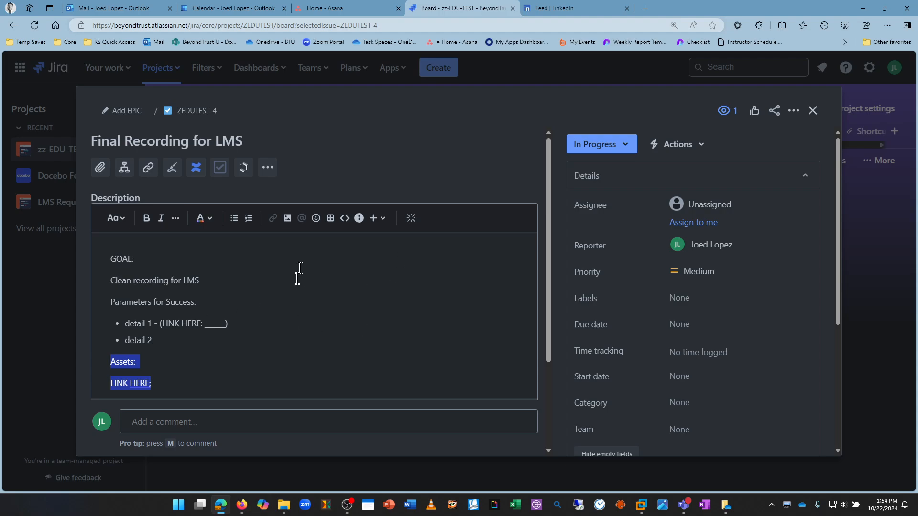
pyautogui.click(167, 365)
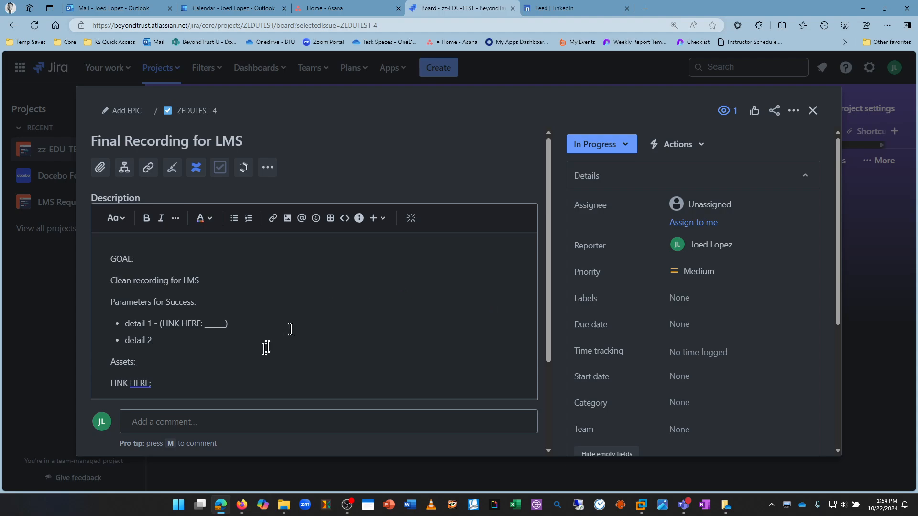
# Step: Start a comment on the task with the heading "UPDATE:" and the line "I did xyz." below it
pyautogui.click(257, 424)
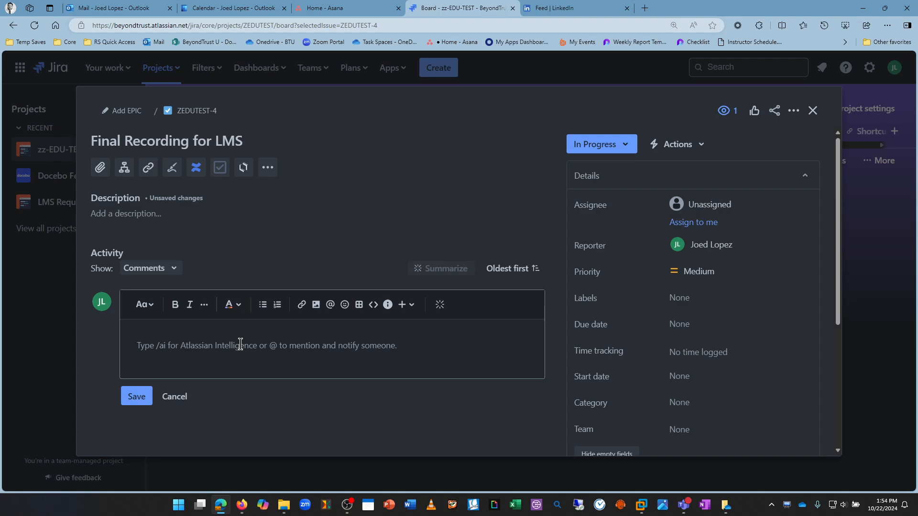
pyautogui.write('UPDATE:')
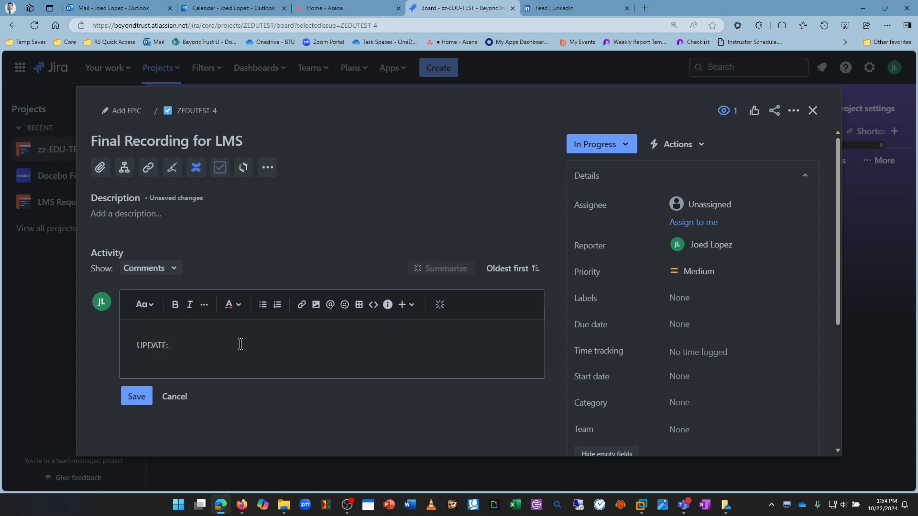
pyautogui.press('Return')
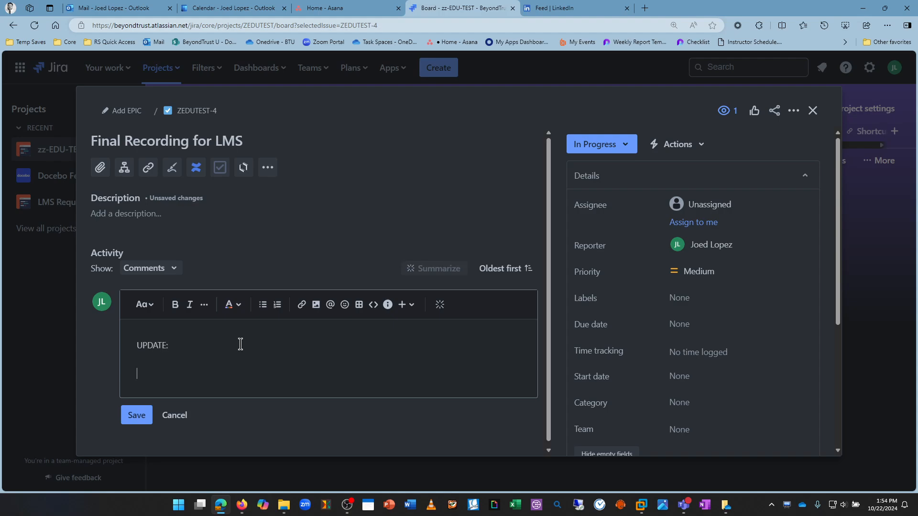
pyautogui.write('W')
pyautogui.press('BackSpace')
pyautogui.write('I did xyz.')
# Step: Add the heading "WHATS NEXT:" to the comment draft with the placeholder line "daasd;lfkasldf;jk" below it
pyautogui.press('Return')
pyautogui.write('WHATS N')
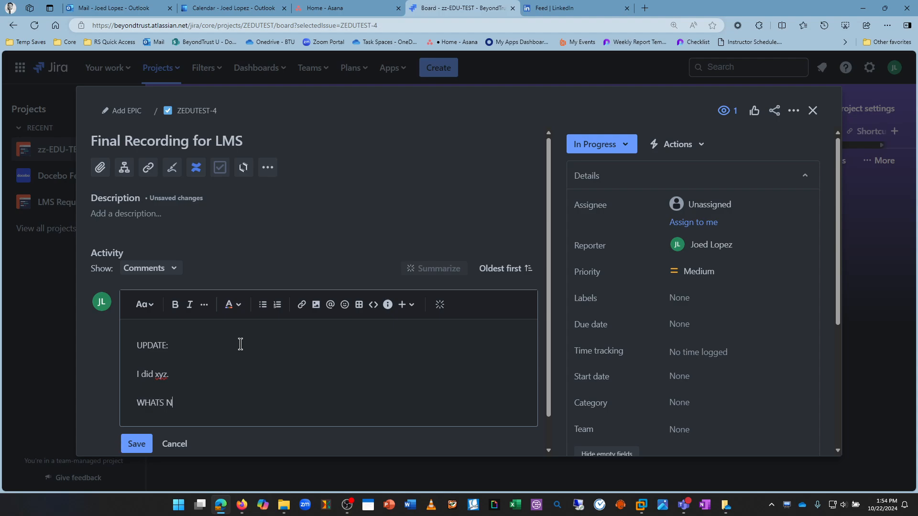
pyautogui.write('EXT:')
pyautogui.press('Return')
pyautogui.write('d')
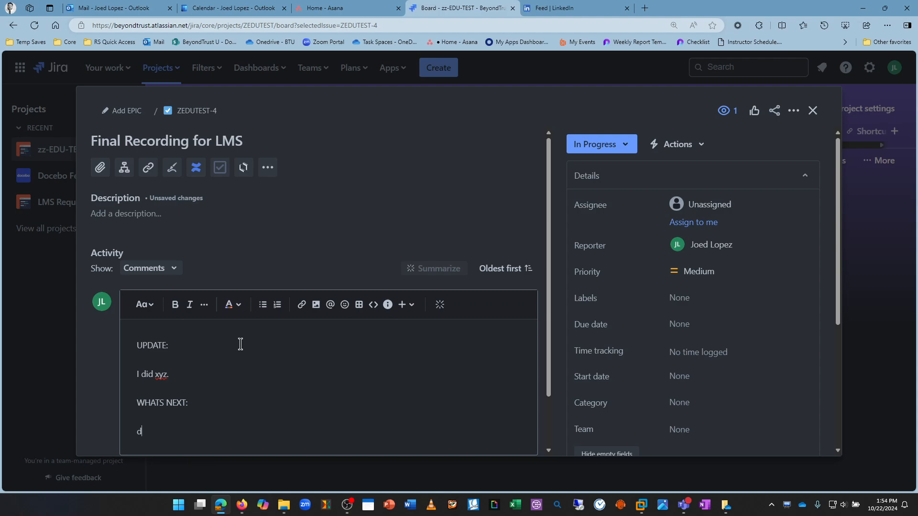
pyautogui.write('aasd;lfkasldf;jk')
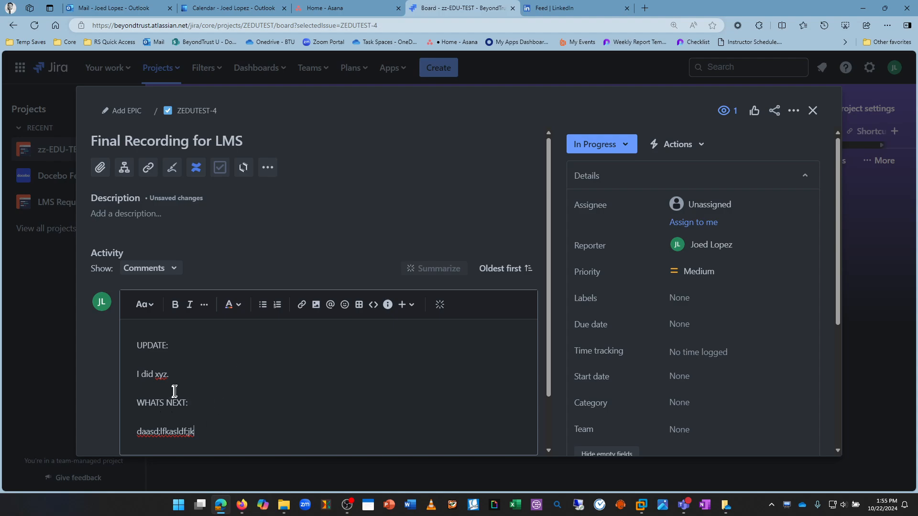
pyautogui.click(210, 431)
pyautogui.scroll(-2, 208, 394)
pyautogui.scroll(2, 208, 394)
pyautogui.scroll(-2, 316, 394)
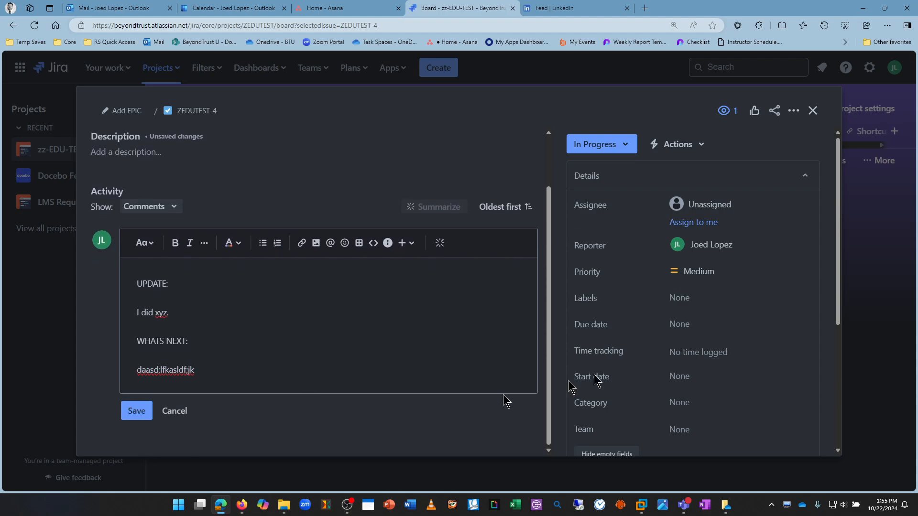
pyautogui.click(674, 378)
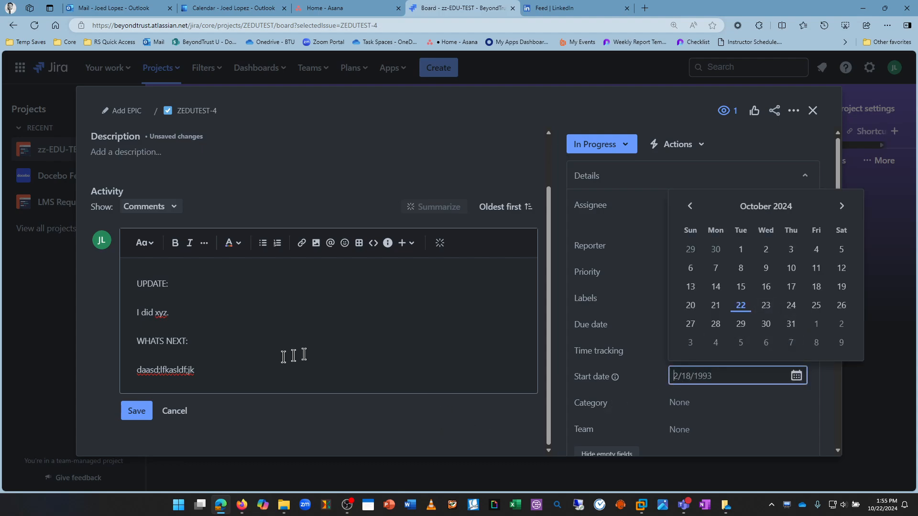
pyautogui.click(216, 372)
pyautogui.click(234, 346)
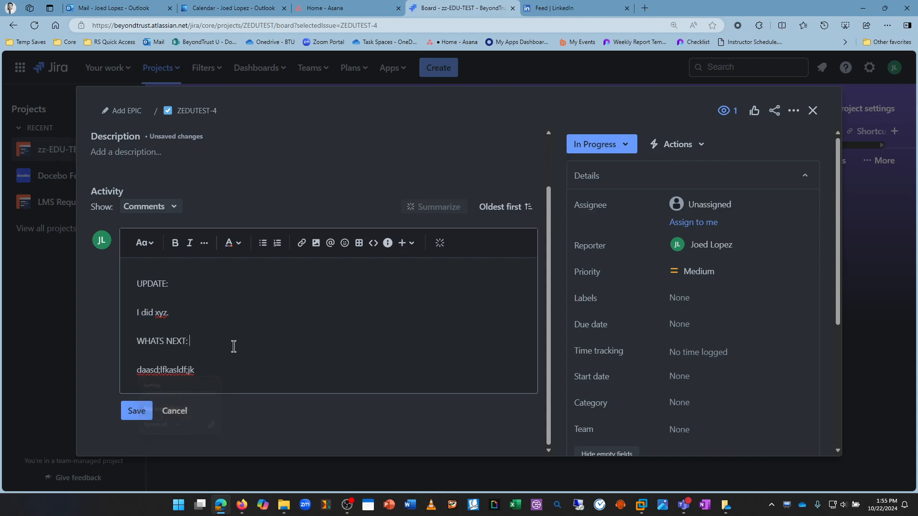
pyautogui.click(240, 361)
pyautogui.scroll(2, 241, 350)
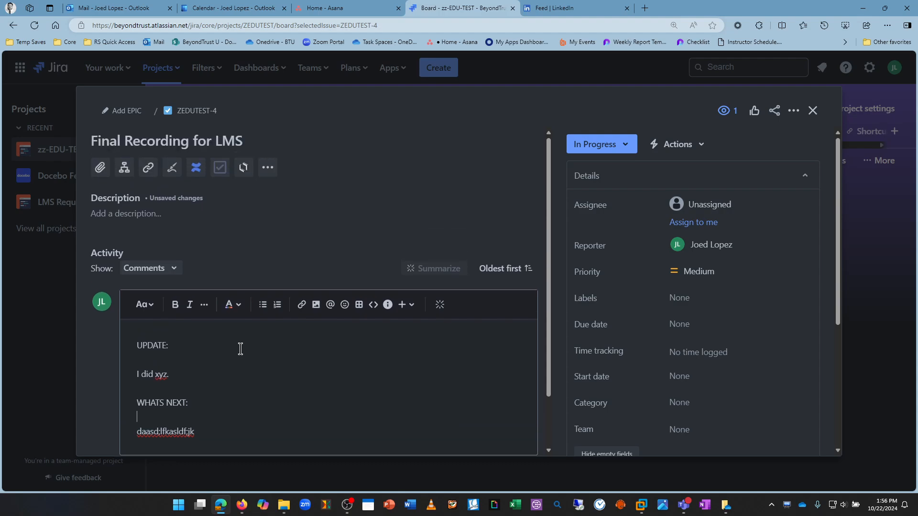
# Step: Reopen the unsaved description draft and start an empty line below the link line under Assets
pyautogui.click(167, 219)
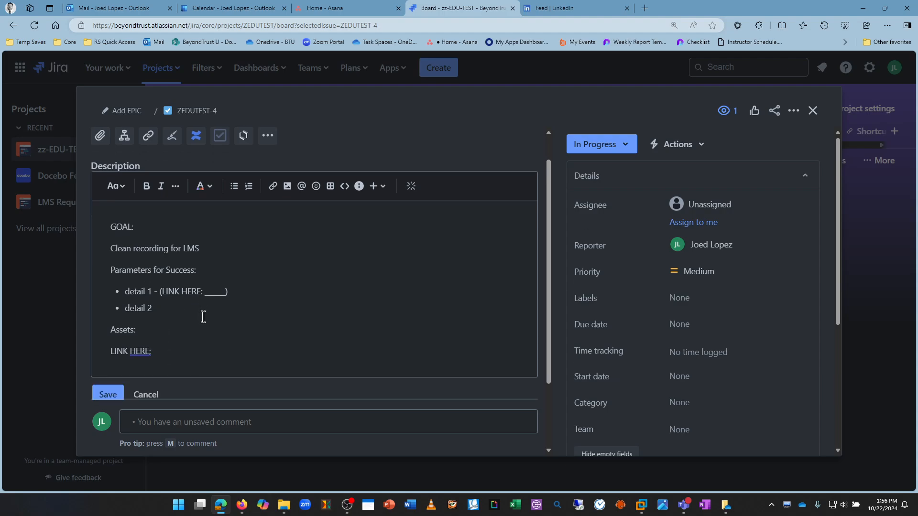
pyautogui.scroll(-2, 212, 371)
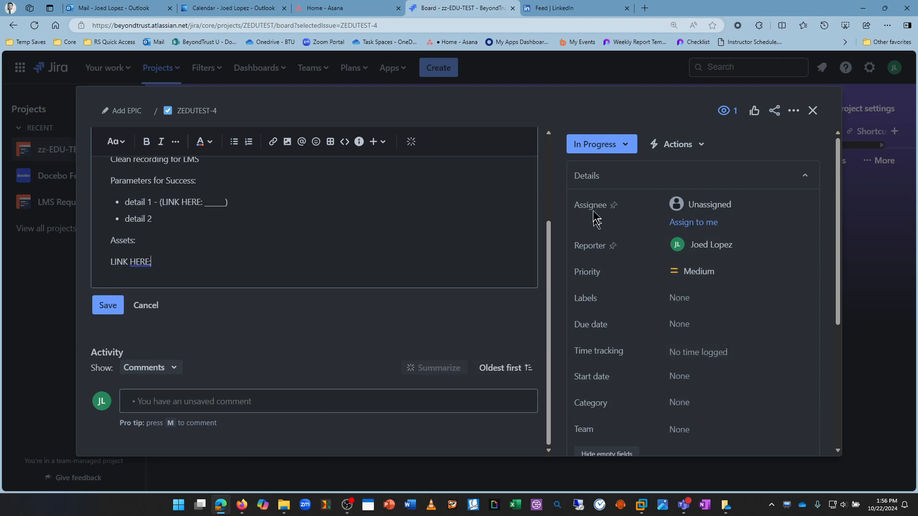
pyautogui.click(616, 148)
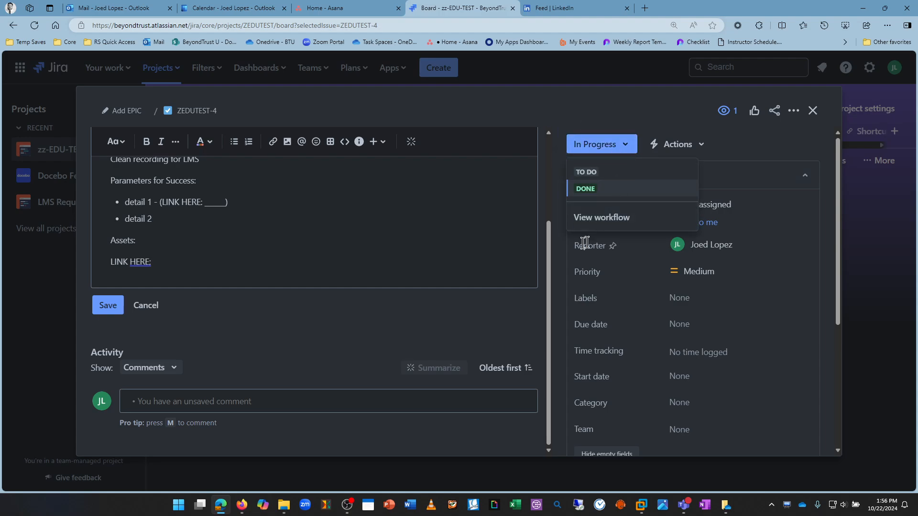
pyautogui.click(193, 286)
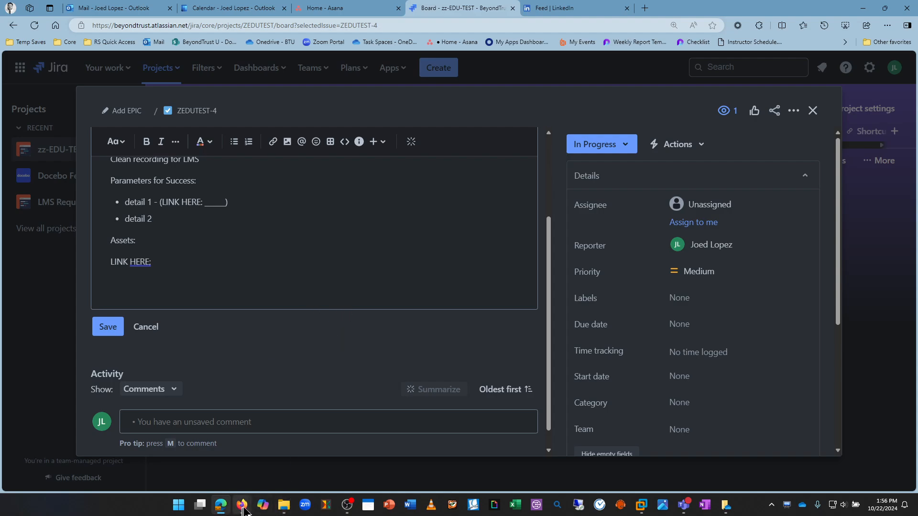
# Step: Add a separator line of equals signs at the end of the description, followed by the heading "SCRATCH PAD:"
pyautogui.scroll(3, 226, 356)
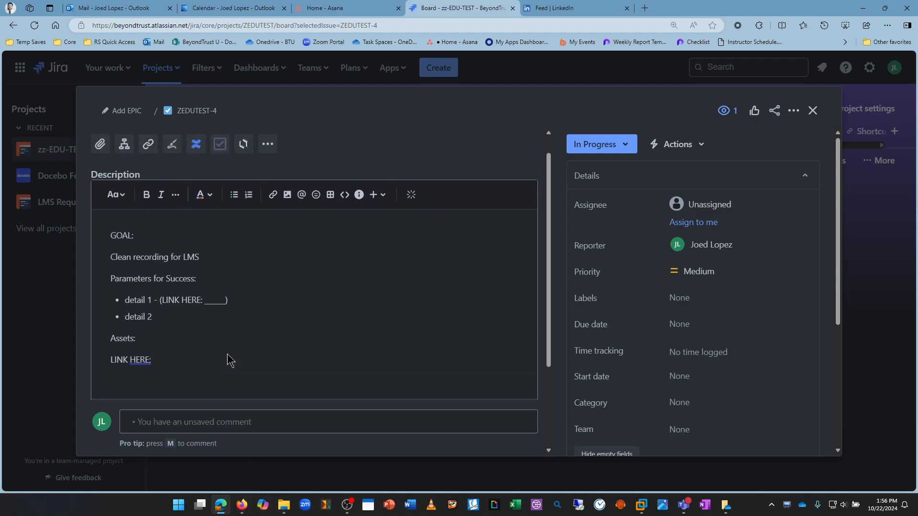
pyautogui.scroll(-3, 281, 369)
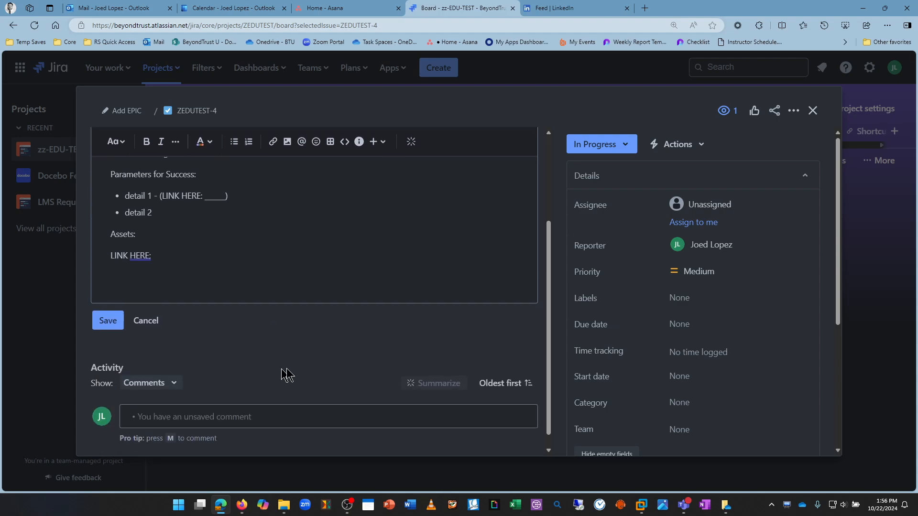
pyautogui.scroll(3, 375, 392)
pyautogui.scroll(1, 376, 386)
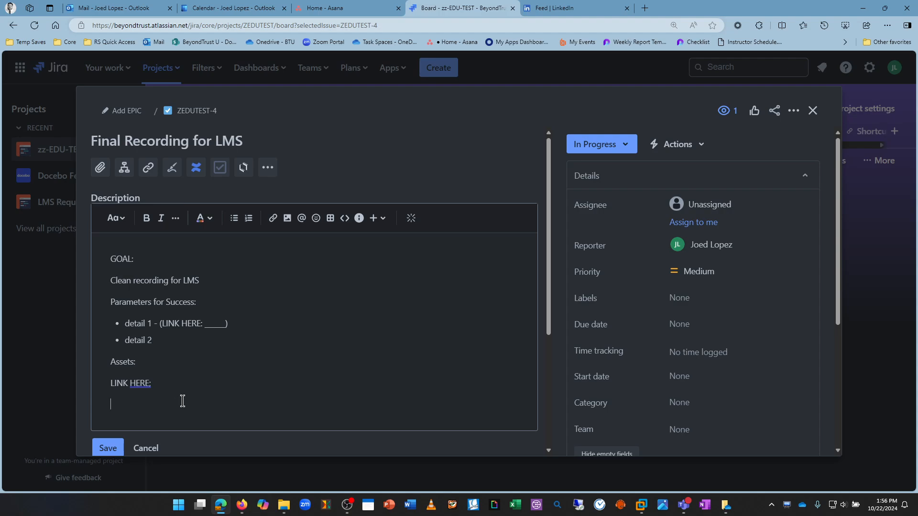
pyautogui.scroll(-3, 182, 401)
pyautogui.scroll(1, 187, 388)
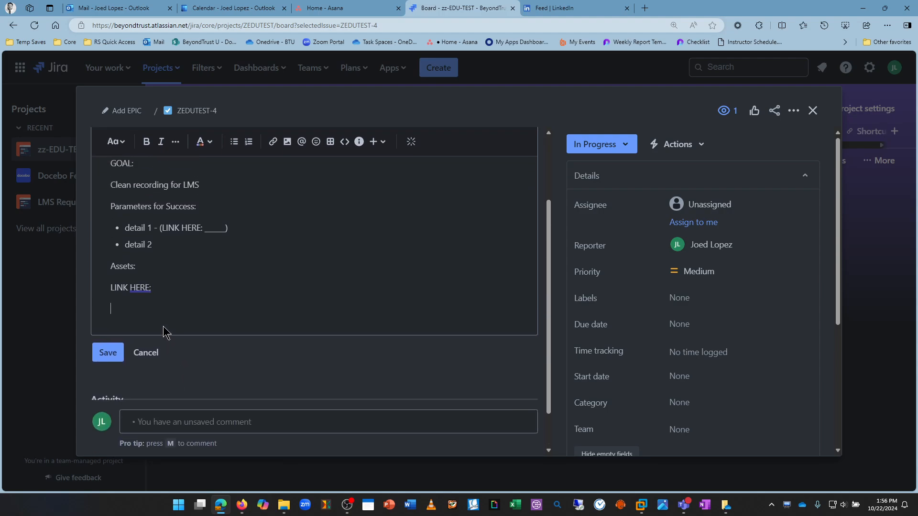
pyautogui.scroll(1, 163, 333)
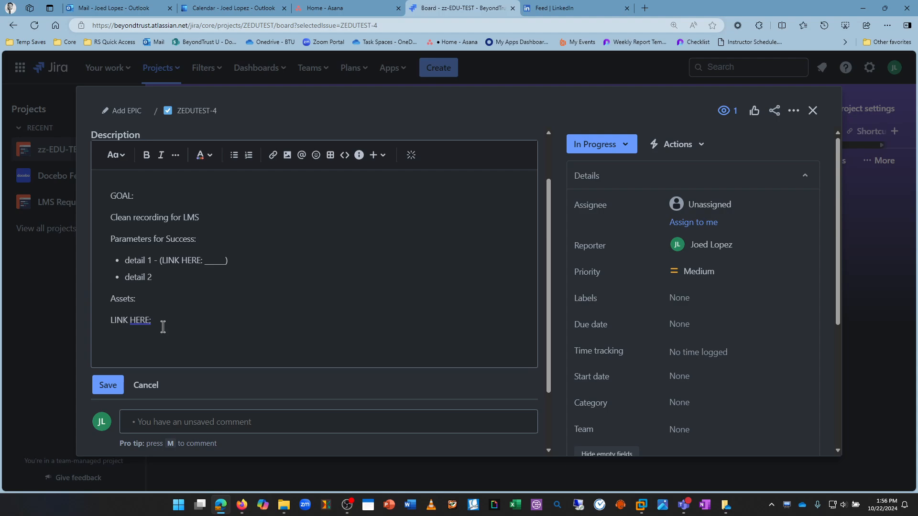
pyautogui.write('=================')
pyautogui.press('Return')
pyautogui.write('SCAR')
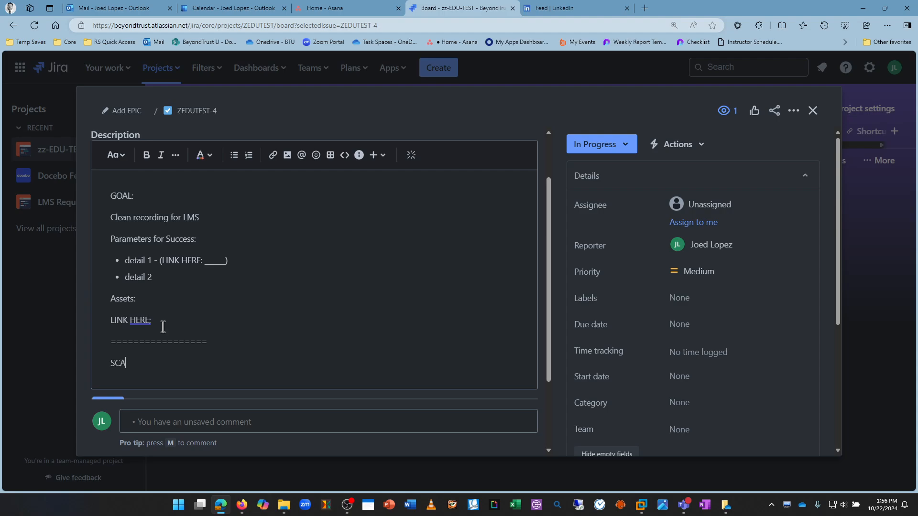
pyautogui.press('BackSpace')
pyautogui.press('BackSpace')
pyautogui.write('RATCH PAD:')
pyautogui.press('Return')
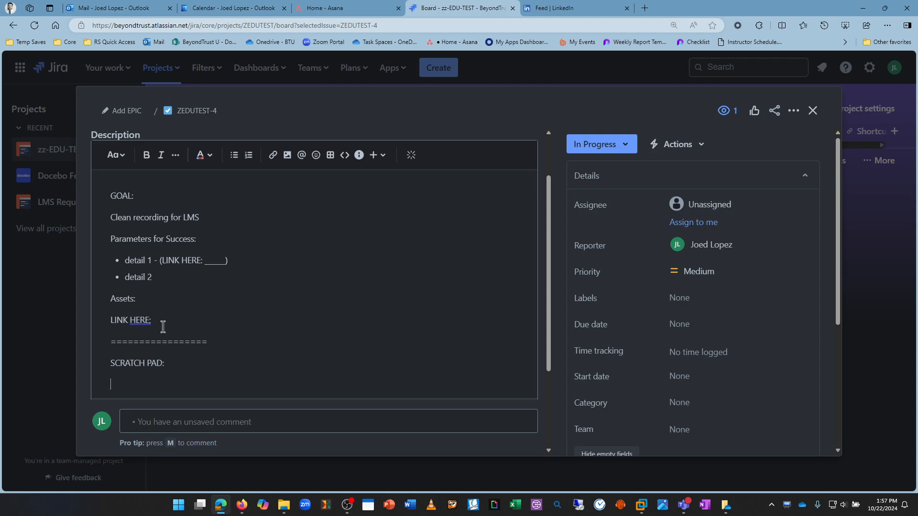
# Step: Under SCRATCH PAD, add the bullet "how do i wanna do this:" with the sub-bullet "option 1 - script to stage fake logs for demo."
pyautogui.click(166, 386)
pyautogui.scroll(1, 171, 391)
pyautogui.scroll(-1, 171, 391)
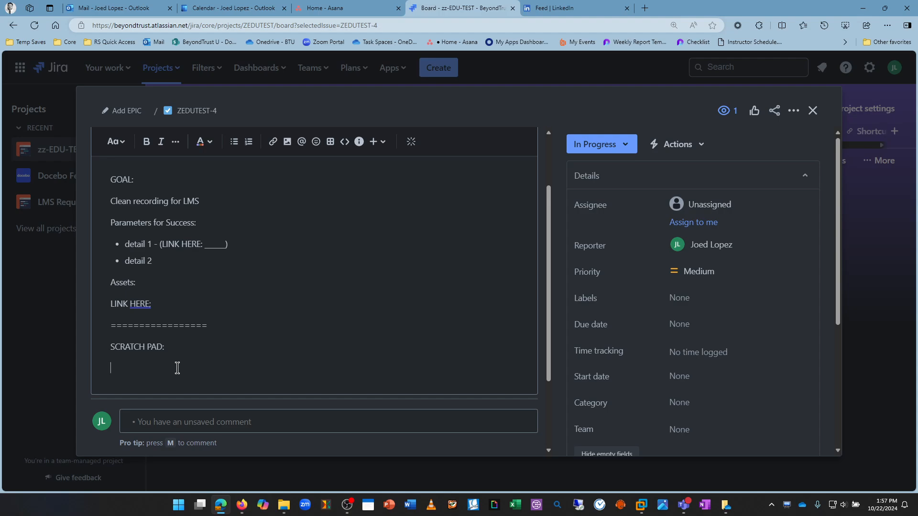
pyautogui.write('*')
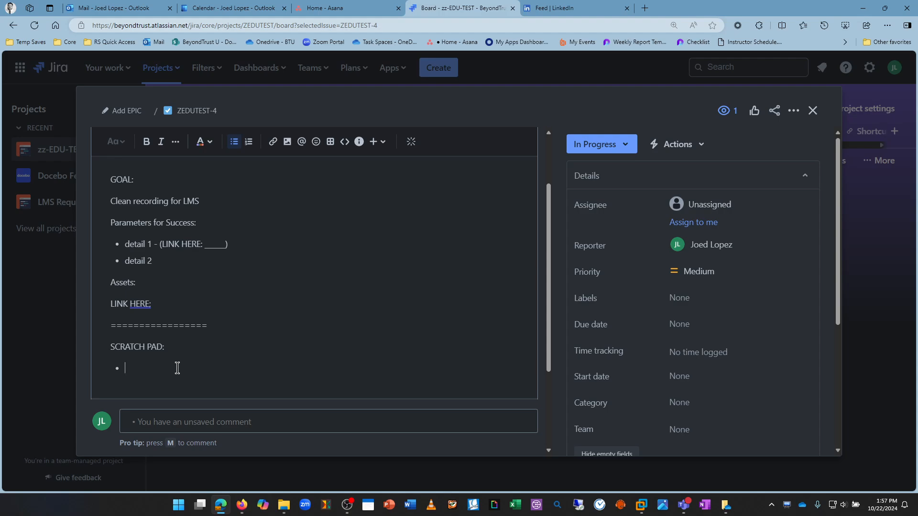
pyautogui.write('how do i wanna do this:')
pyautogui.press('Return')
pyautogui.press('Tab')
pyautogui.write('option 1')
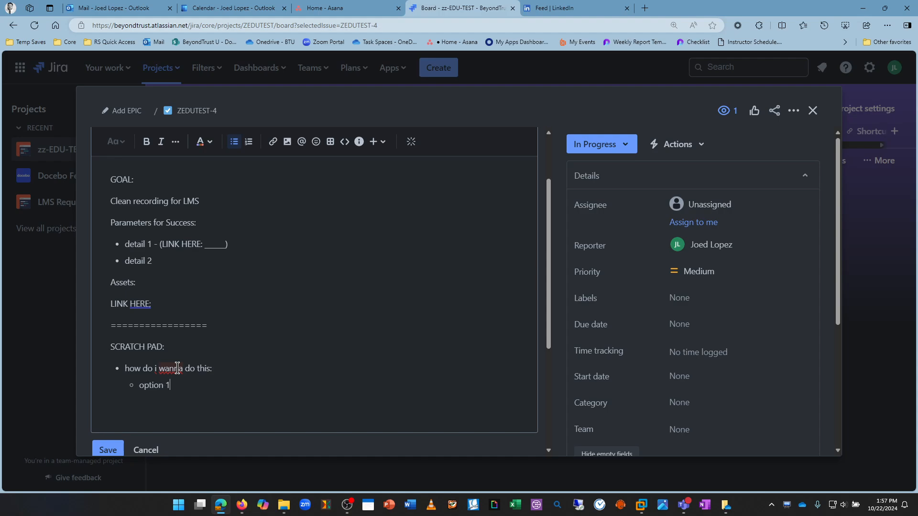
pyautogui.write(' =')
pyautogui.press('BackSpace')
pyautogui.press('BackSpace')
pyautogui.write('- script to stage fake logs for de')
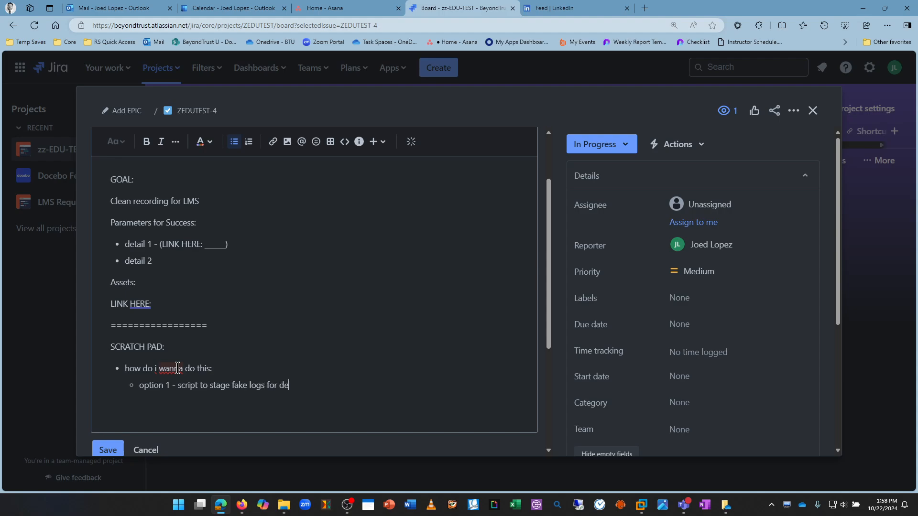
pyautogui.write('mo.')
# Step: Add a second sub-bullet reading "option 2 - speak to the scenario (screenshots/ppts)." below option 1
pyautogui.press('Return')
pyautogui.write('opt')
pyautogui.press('BackSpace')
pyautogui.press('BackSpace')
pyautogui.press('BackSpace')
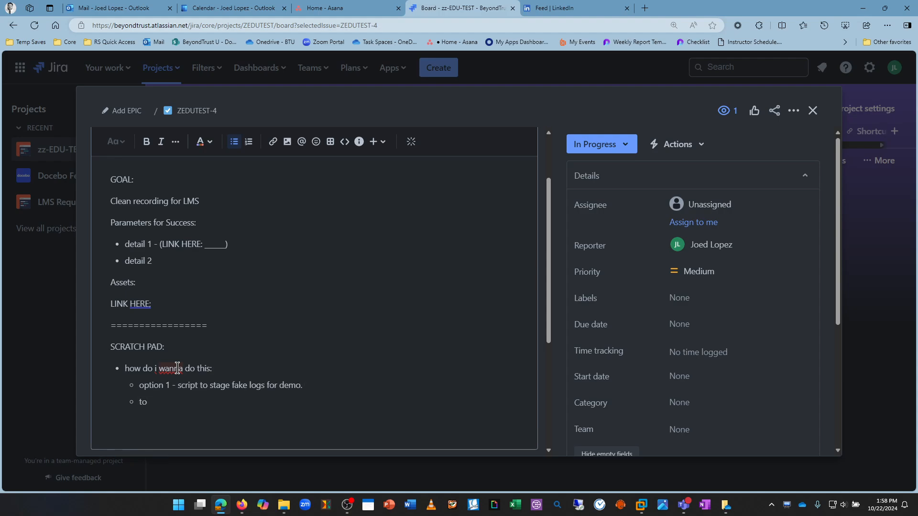
pyautogui.write('ption 2')
pyautogui.press('BackSpace')
pyautogui.press('BackSpace')
pyautogui.press('BackSpace')
pyautogui.press('BackSpace')
pyautogui.press('BackSpace')
pyautogui.press('BackSpace')
pyautogui.press('BackSpace')
pyautogui.write('option 2 - speak to the scenario (')
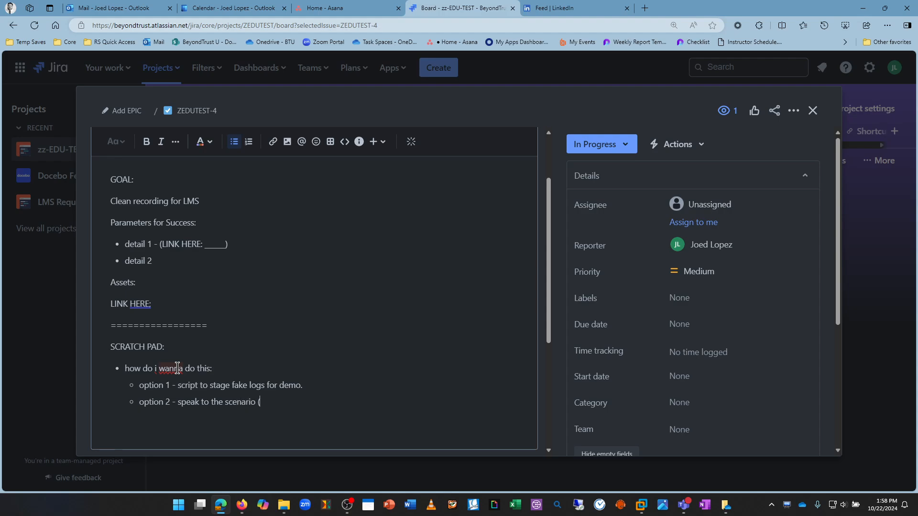
pyautogui.write('screenshots/ppts).')
# Step: Add the top-level bullet "blocker:" to the scratch pad with the sub-bullet "mysql db credentials"
pyautogui.press('Return')
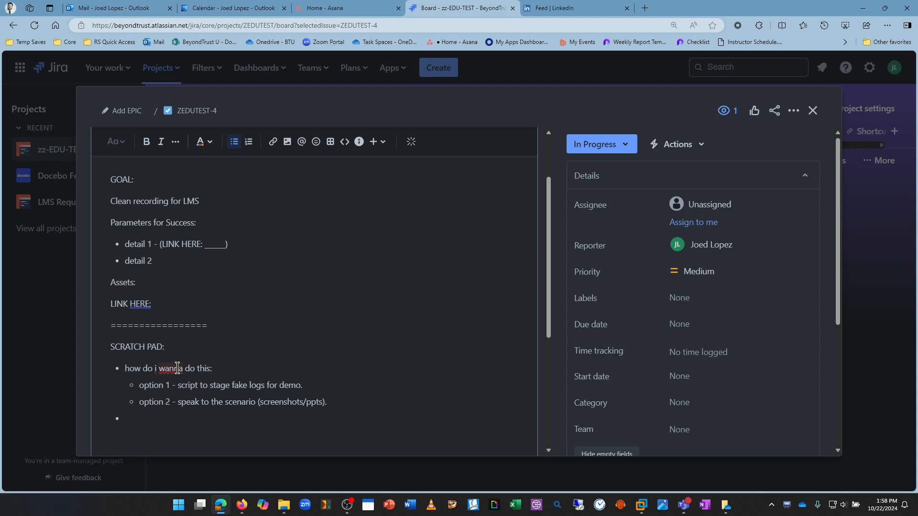
pyautogui.write('stuck')
pyautogui.press('BackSpace')
pyautogui.press('BackSpace')
pyautogui.press('BackSpace')
pyautogui.press('BackSpace')
pyautogui.press('BackSpace')
pyautogui.write('blocker:')
pyautogui.press('Return')
pyautogui.press('Tab')
pyautogui.write('q')
pyautogui.press('BackSpace')
pyautogui.write('mysql db crede')
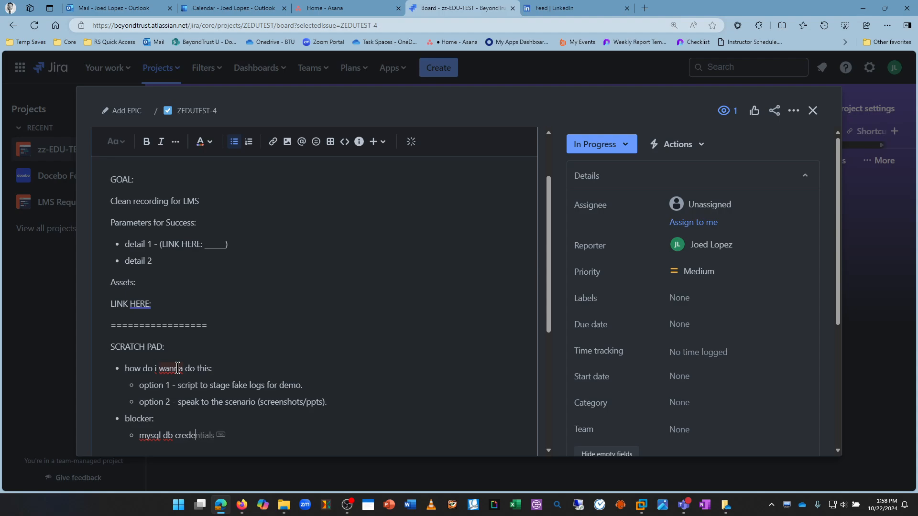
pyautogui.press('Tab')
pyautogui.scroll(-1, 230, 357)
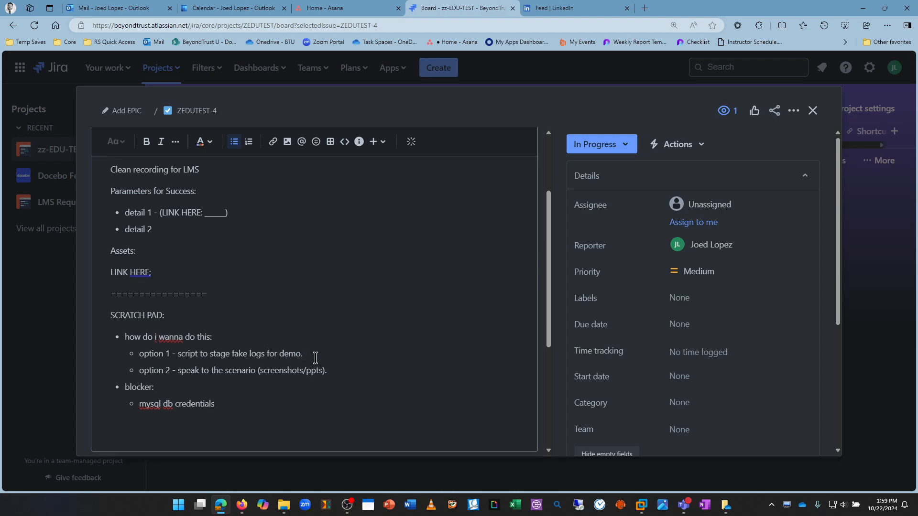
# Step: Add the bullet "dry run" with the sub-bullet "showcase flow here, not sure if I am happy w/ it. LINK:" below the blocker
pyautogui.click(307, 401)
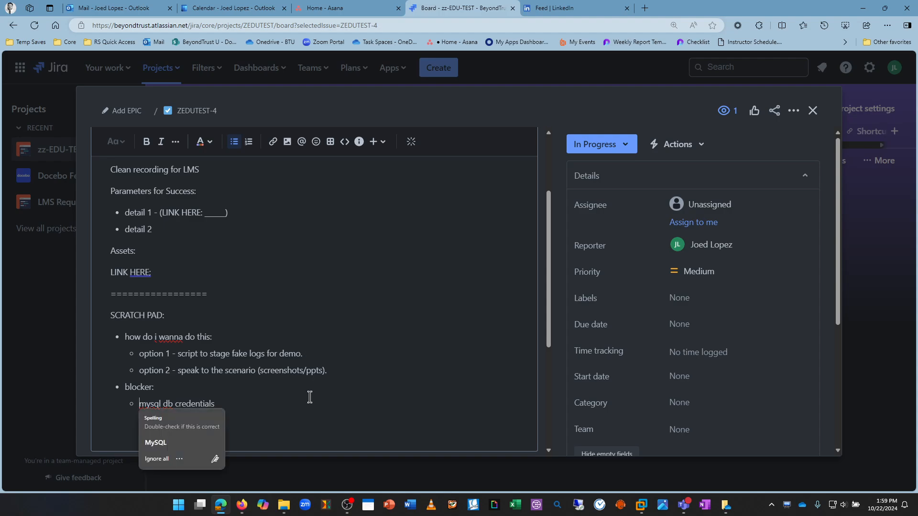
pyautogui.press('Return')
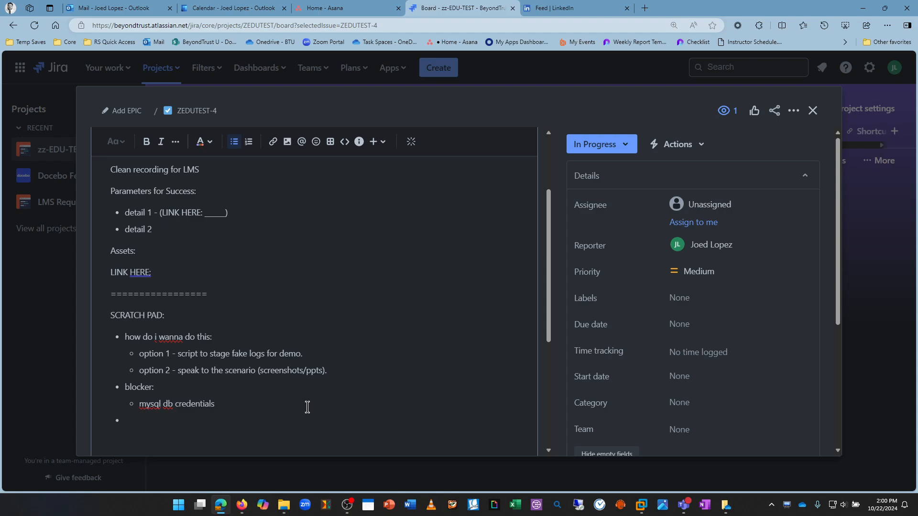
pyautogui.write('dry run')
pyautogui.press('Return')
pyautogui.press('Tab')
pyautogui.write('showcase flow here, not ')
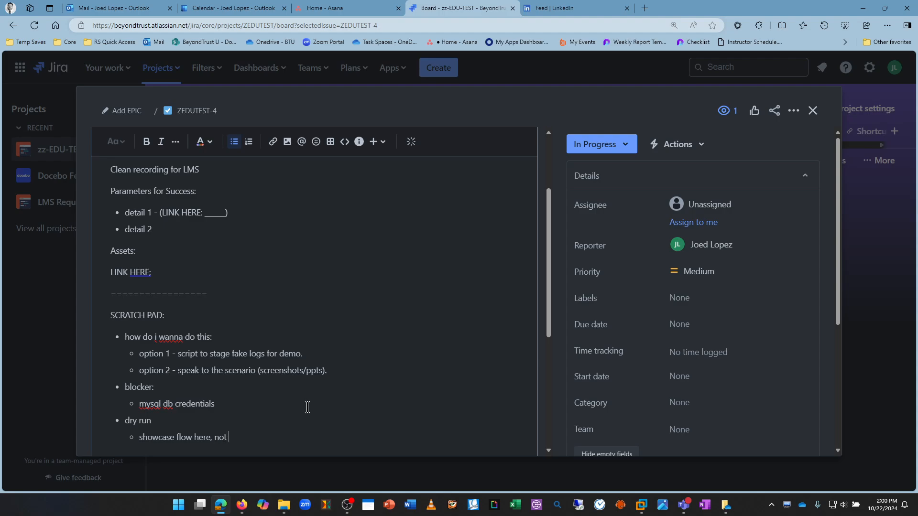
pyautogui.write('sure if im')
pyautogui.press('BackSpace')
pyautogui.press('BackSpace')
pyautogui.write('I am happy w/ it. :')
pyautogui.press('BackSpace')
pyautogui.write('LINK:')
pyautogui.moveTo(284, 505)
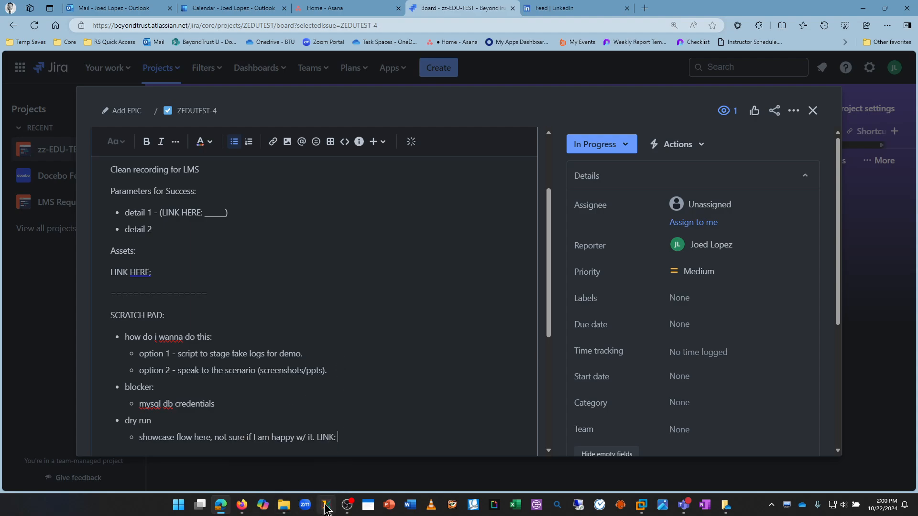
pyautogui.scroll(-1, 384, 443)
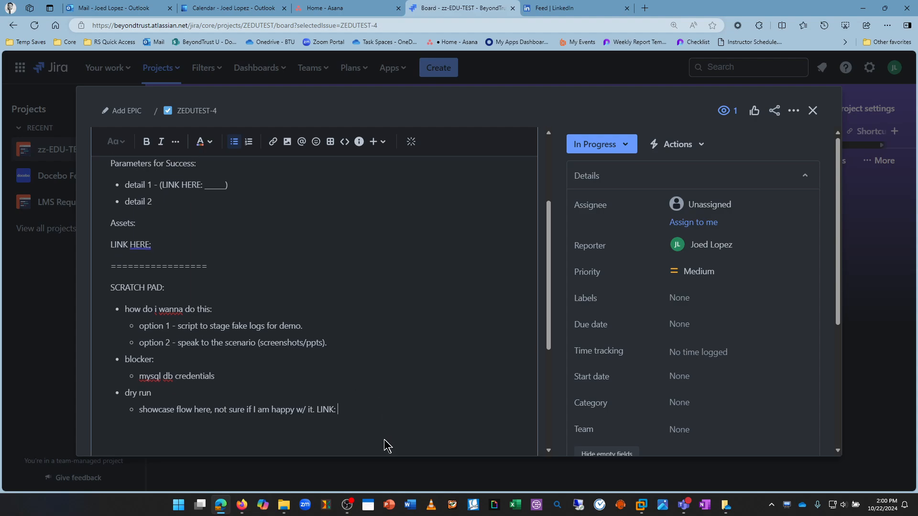
# Step: Review the task description, highlighting the scratch pad notes from the SCRATCH PAD heading through the dry run sub-bullet
pyautogui.scroll(1, 388, 446)
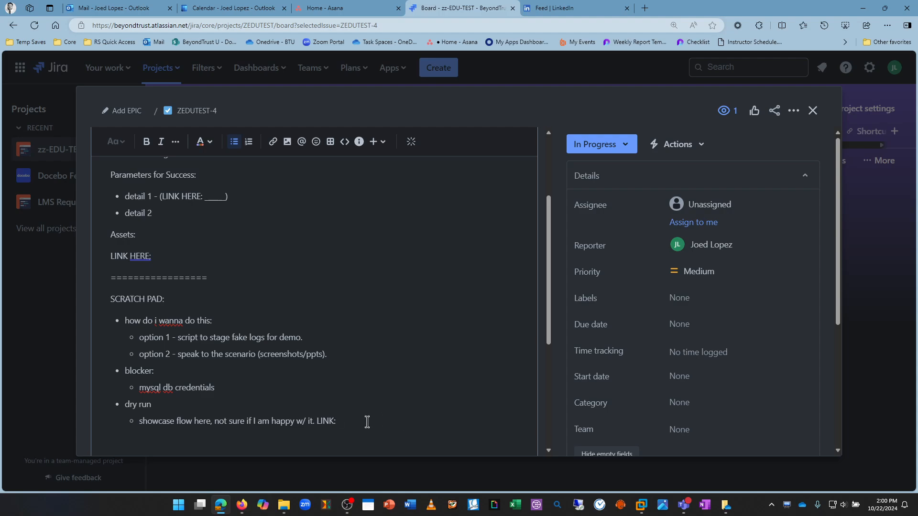
pyautogui.click(375, 315)
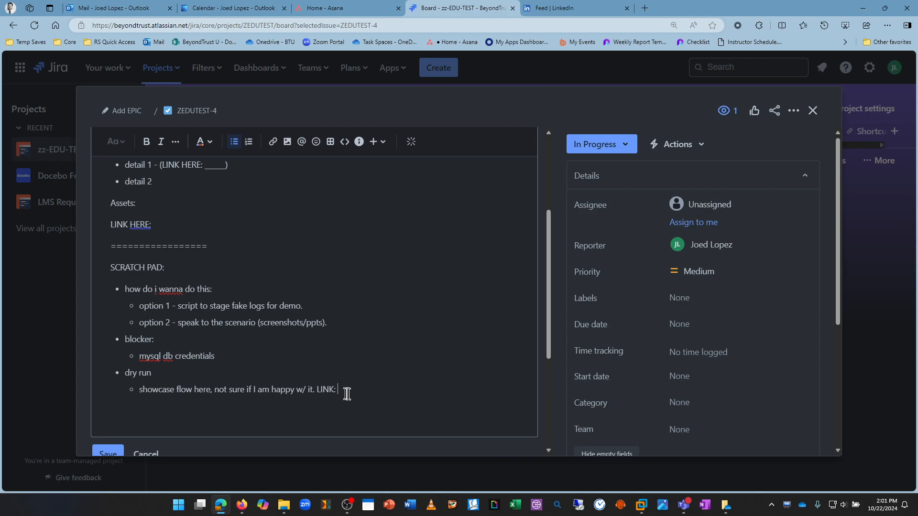
pyautogui.moveTo(347, 394); pyautogui.dragTo(111, 273)
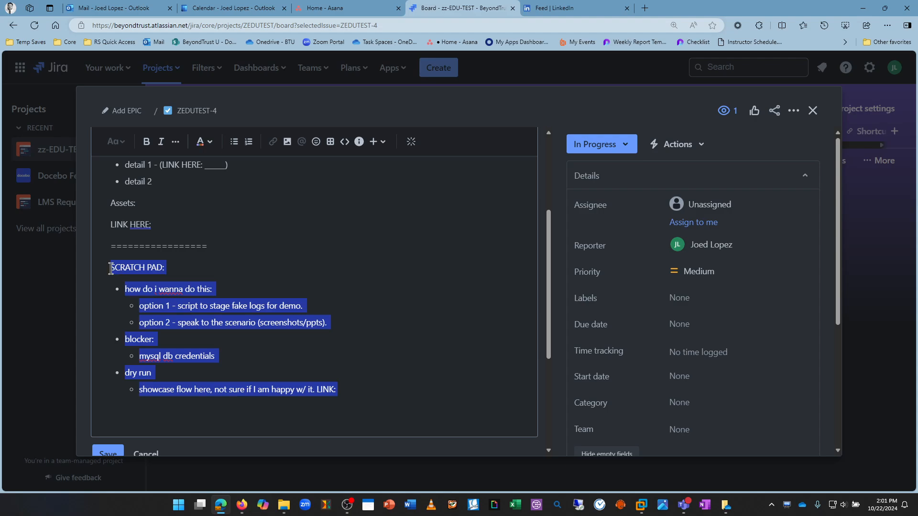
pyautogui.click(125, 269)
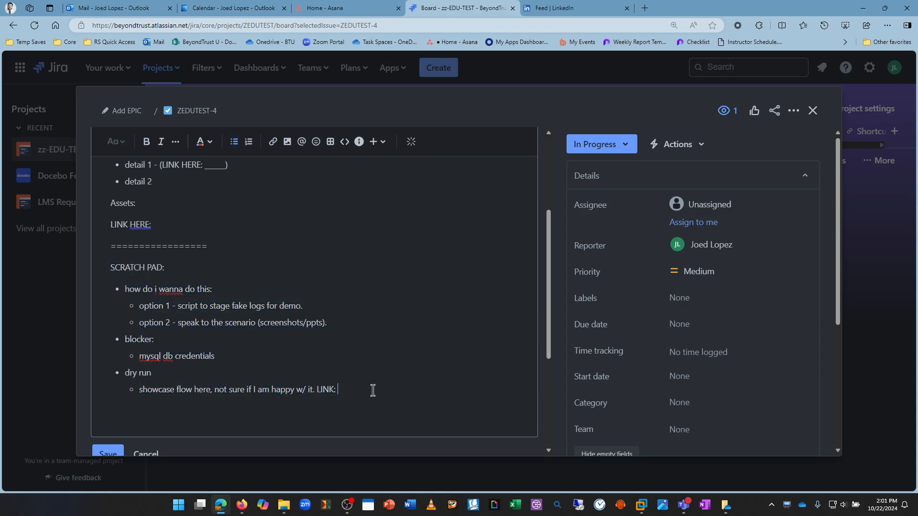
pyautogui.moveTo(363, 390); pyautogui.dragTo(102, 274)
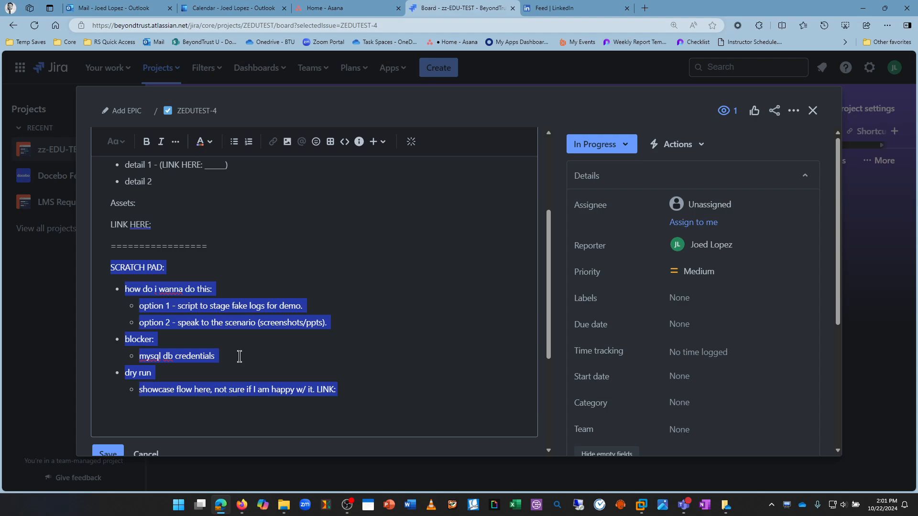
pyautogui.click(239, 298)
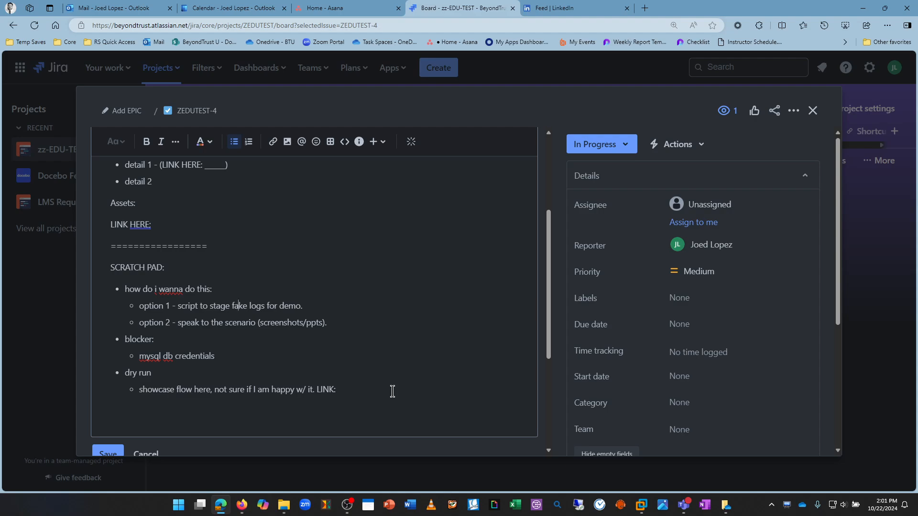
pyautogui.moveTo(363, 385); pyautogui.dragTo(127, 264)
pyautogui.scroll(3, 323, 307)
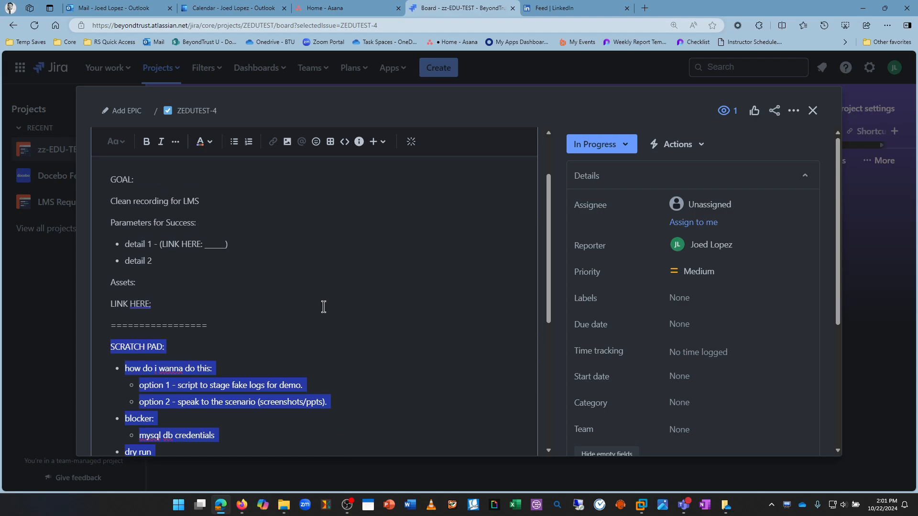
pyautogui.scroll(-3, 325, 313)
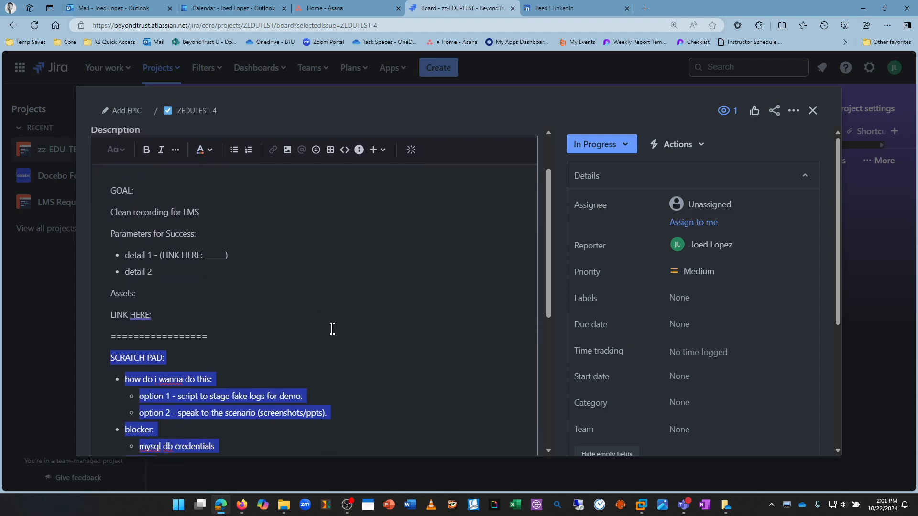
pyautogui.scroll(-1, 332, 329)
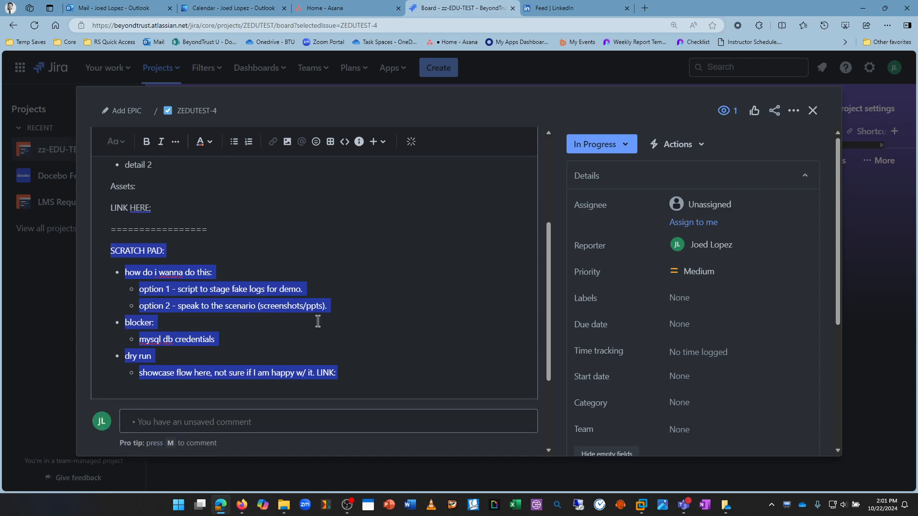
pyautogui.scroll(2, 354, 314)
pyautogui.scroll(1, 354, 314)
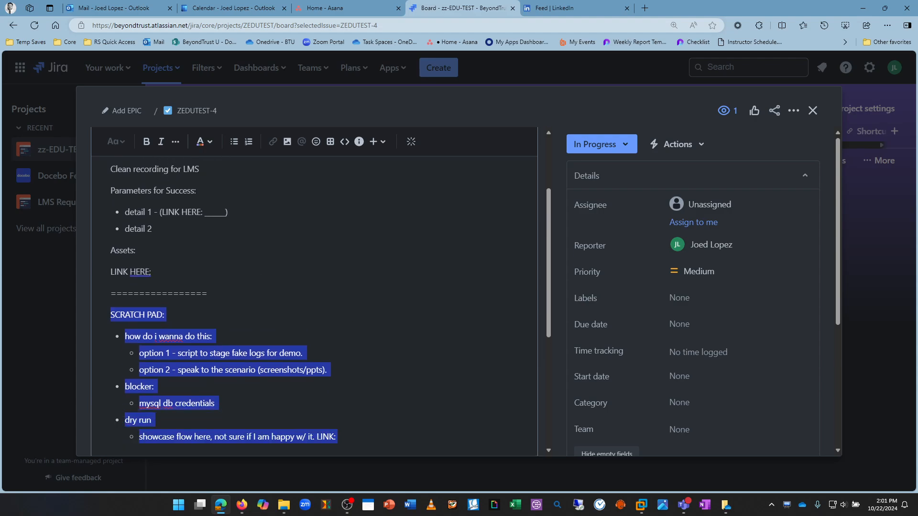